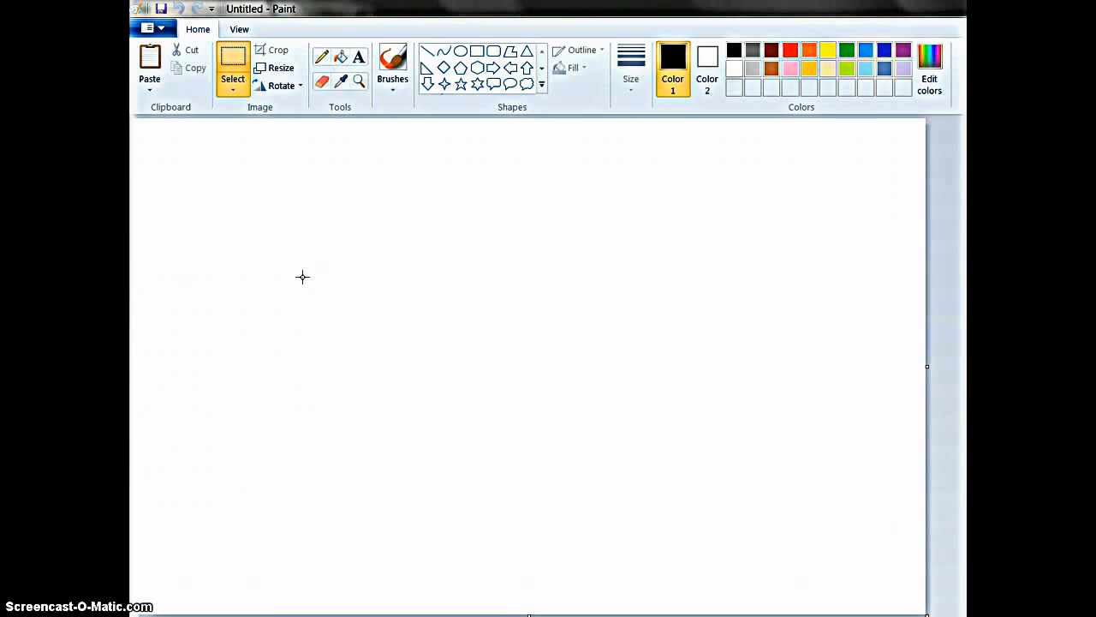
- Paste the copied Hunger Games picture onto the blank canvas and enlarge it to fill nearly the whole canvas
right_click(303, 276)
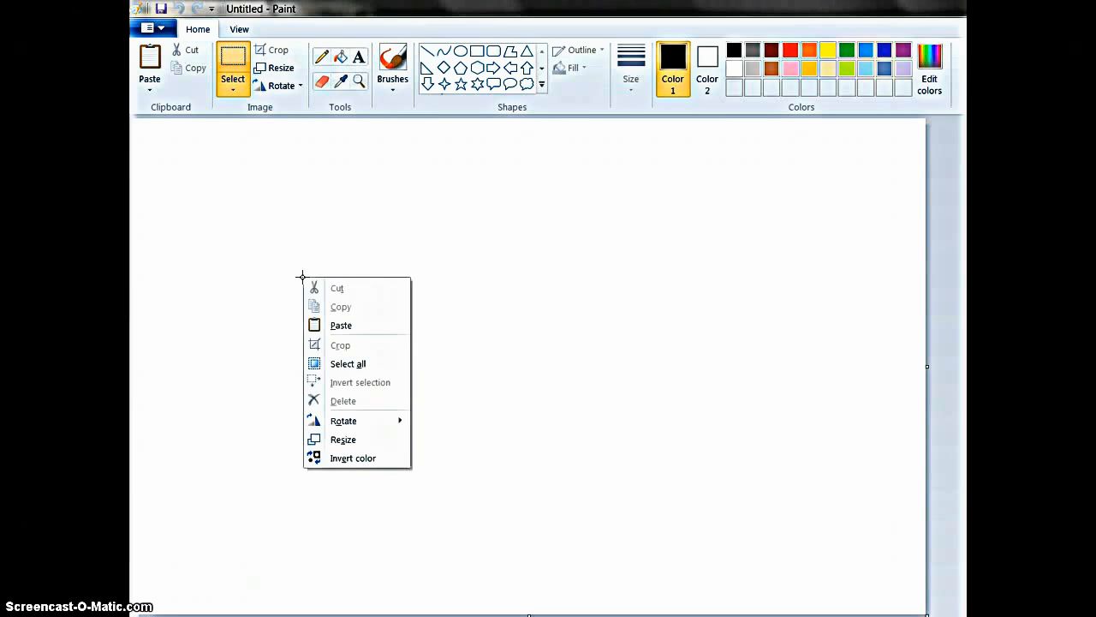
click(341, 326)
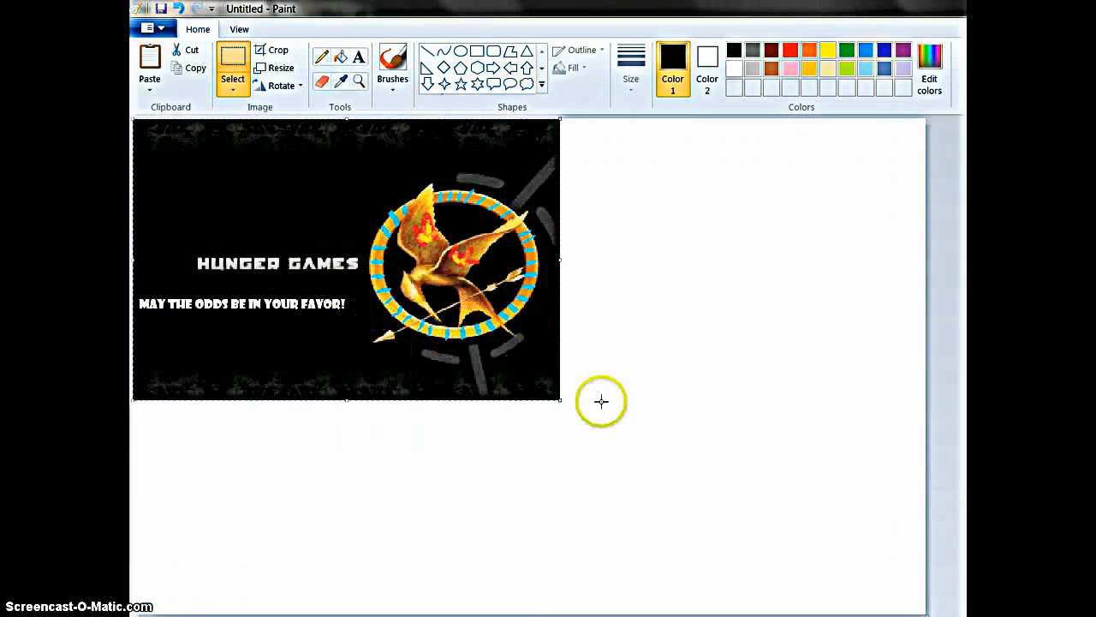
drag(560, 399, 927, 597)
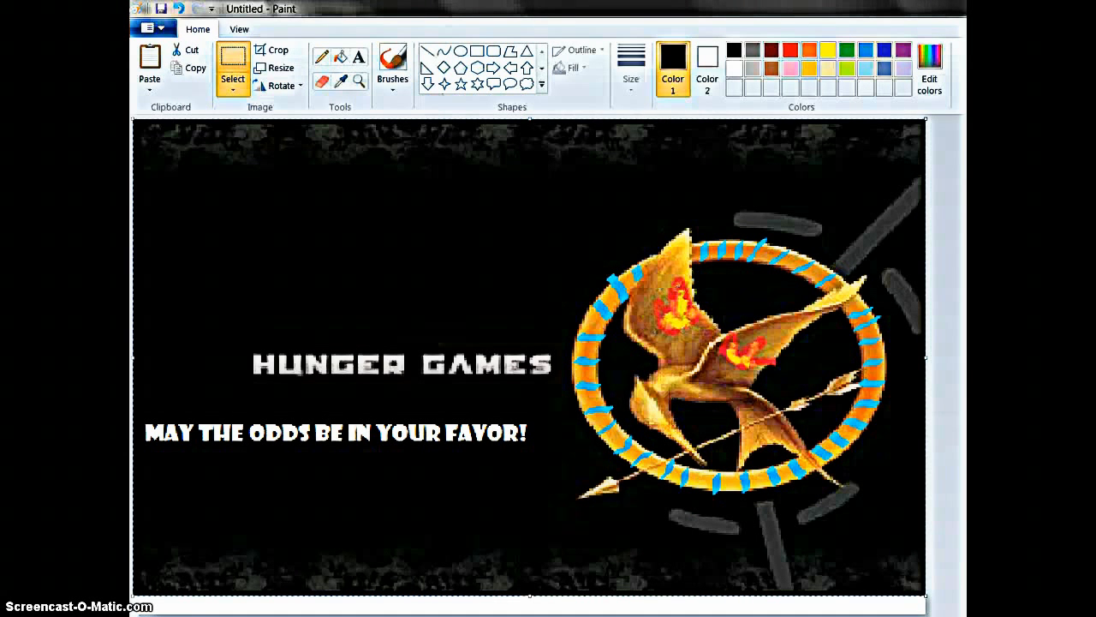
- Switch to the Chrome browser and open images.google.com
right_click(455, 615)
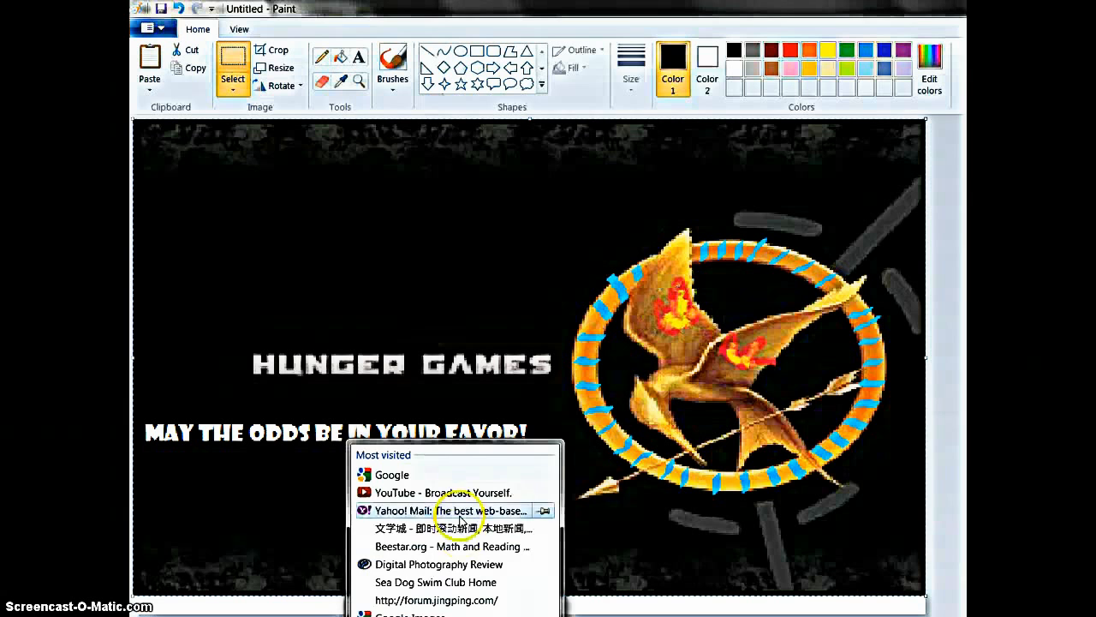
key(Escape)
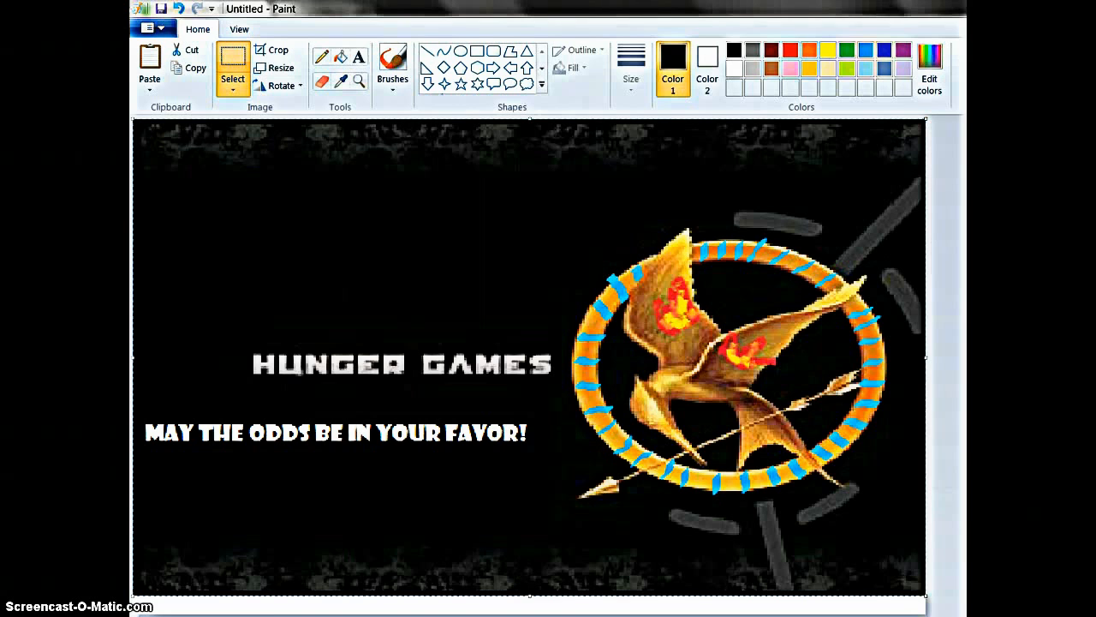
key(alt+Tab)
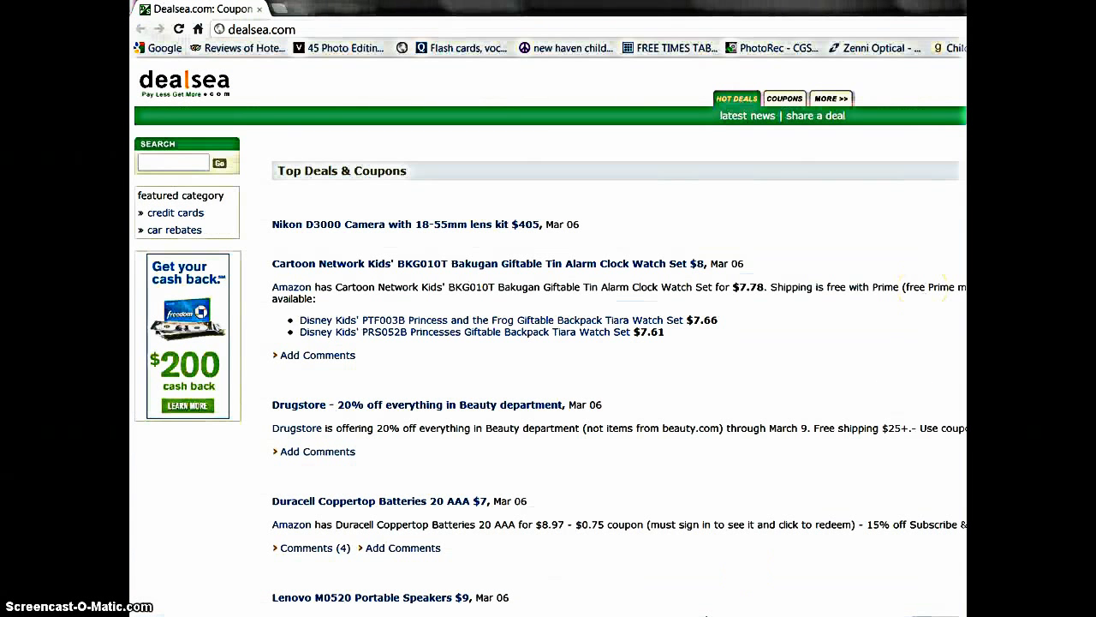
click(495, 20)
drag(493, 20, 175, 30)
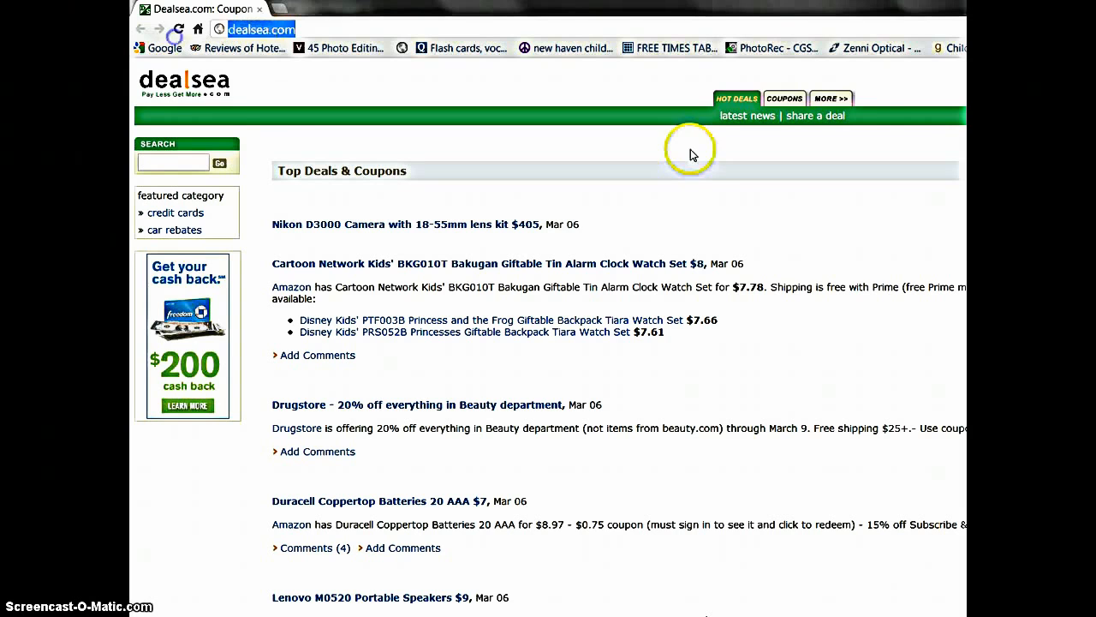
text(images.google.com)
key(Return)
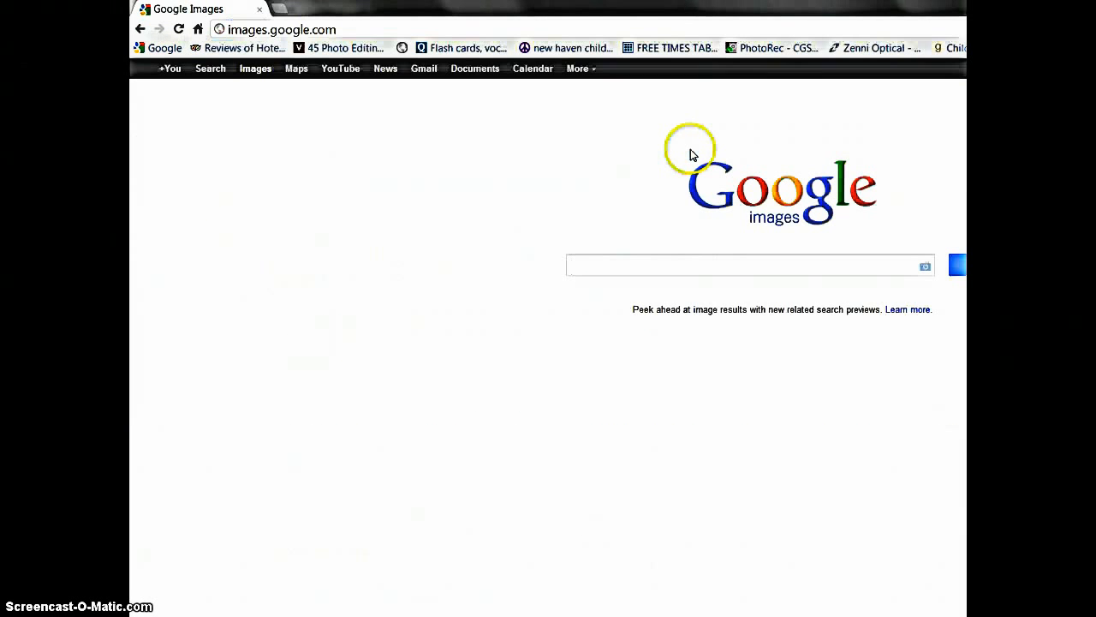
- Search Google Images for "the hunger games"
click(841, 262)
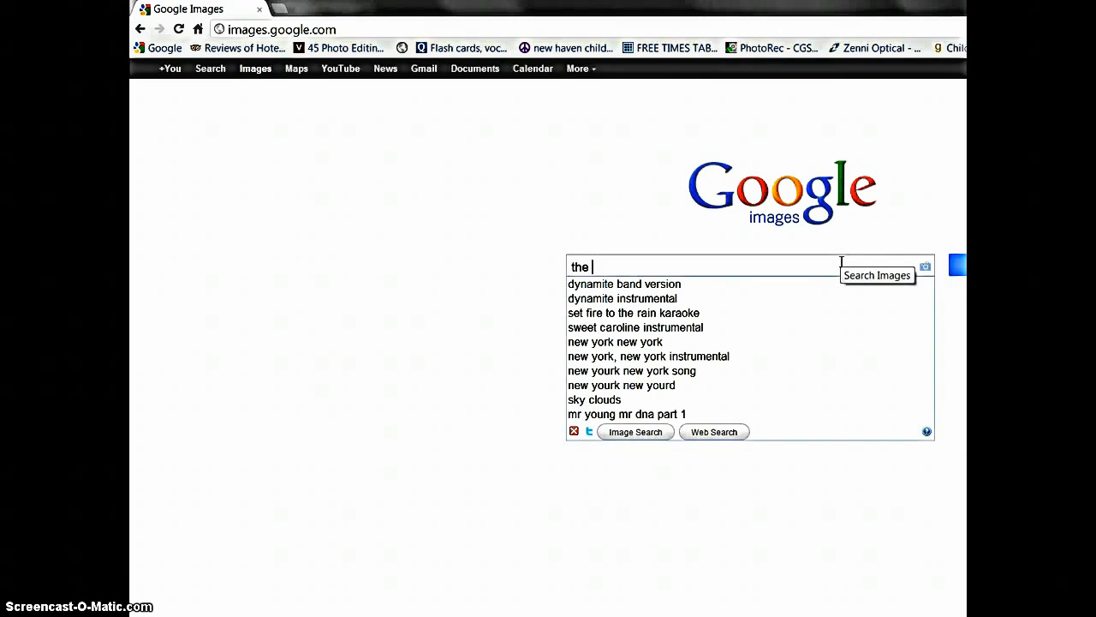
text(the hunger games)
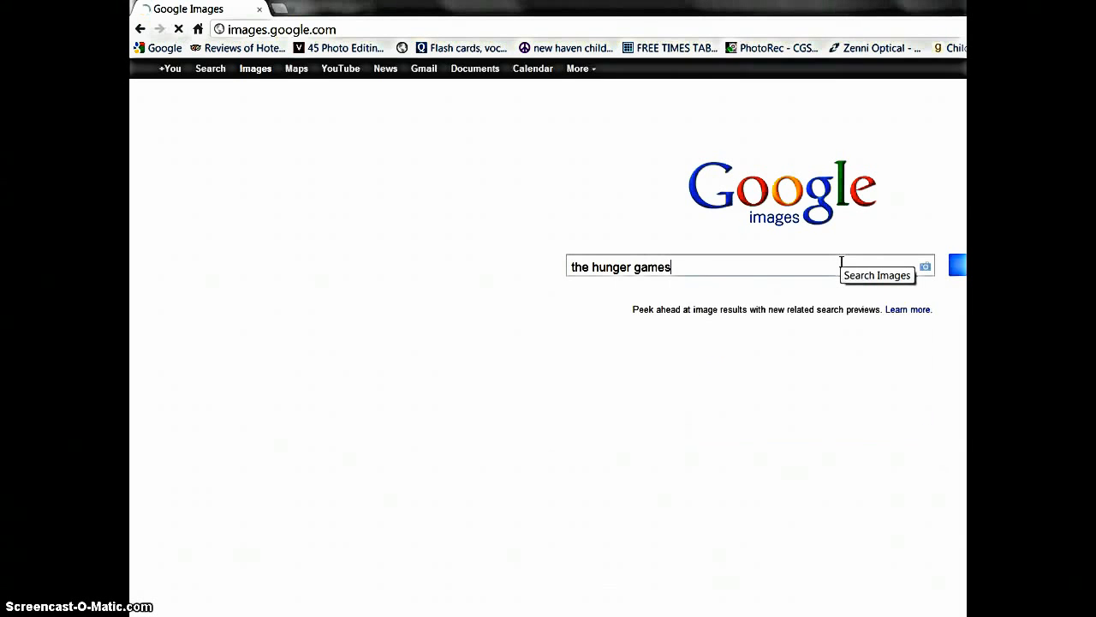
key(Return)
- Open the result showing the golden mockingjay pin on a black background and copy its image
mouse_move(419, 271)
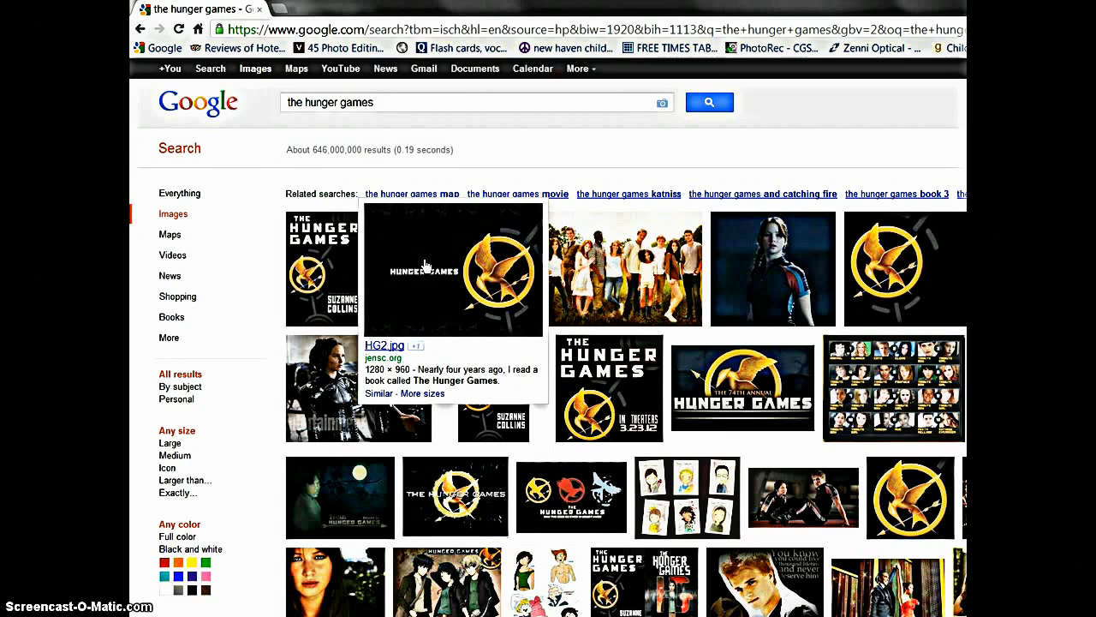
click(925, 295)
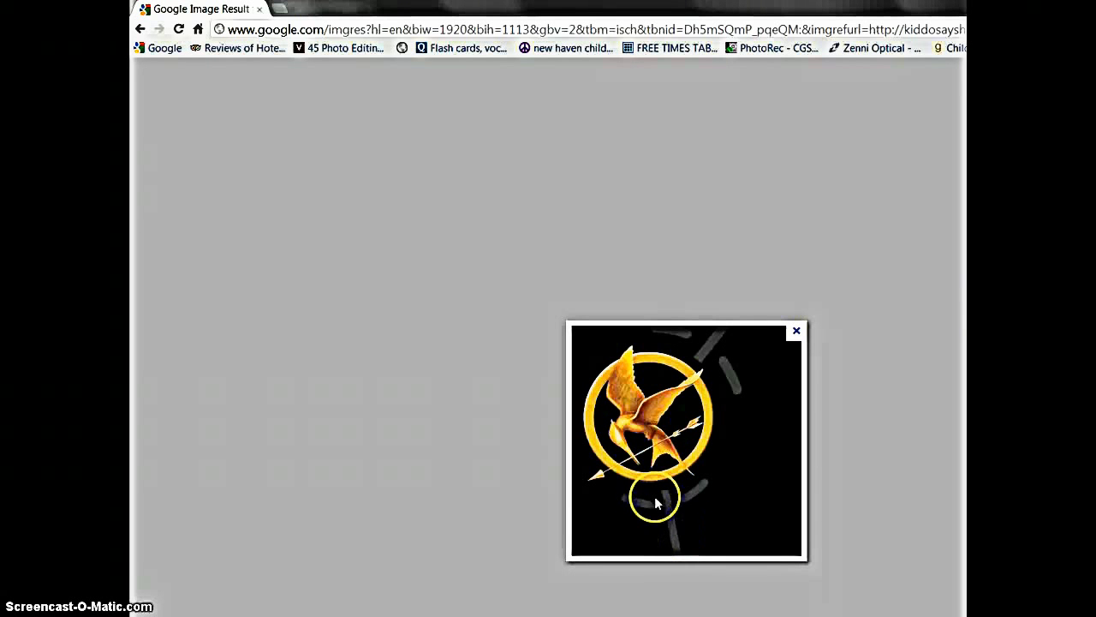
right_click(719, 470)
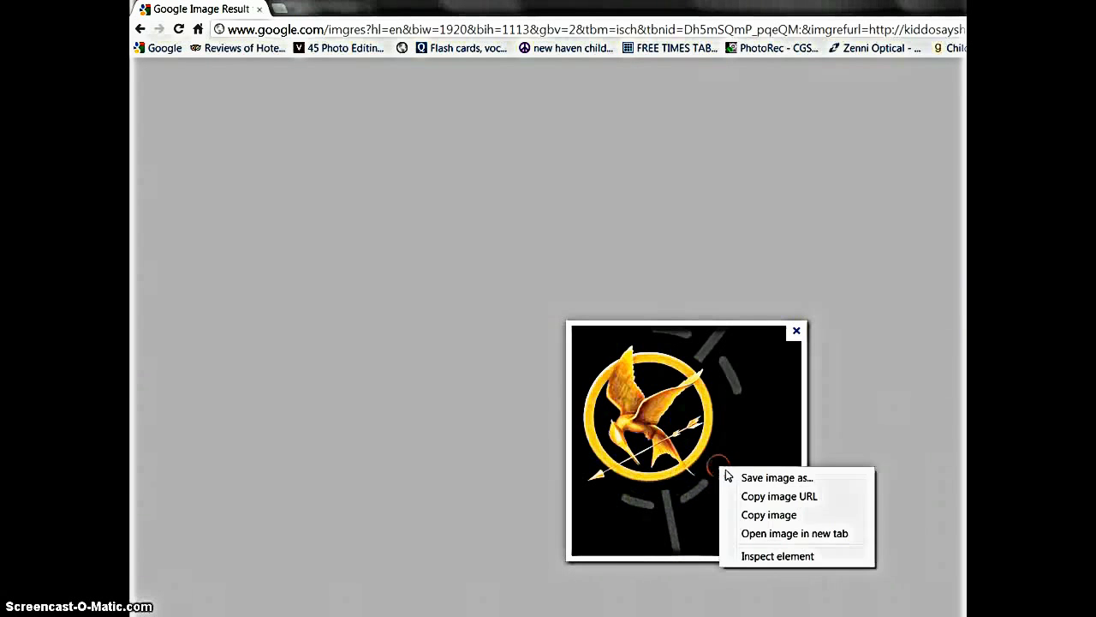
click(754, 515)
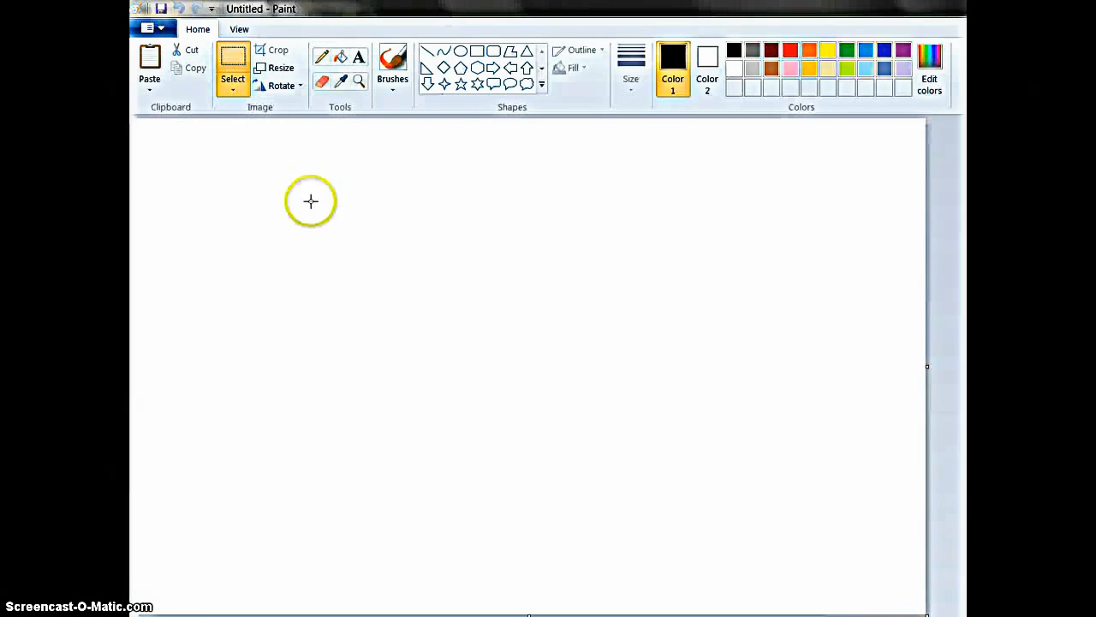
- Paste the copied mockingjay image into the blank Paint canvas and enlarge it to the full canvas height
right_click(192, 146)
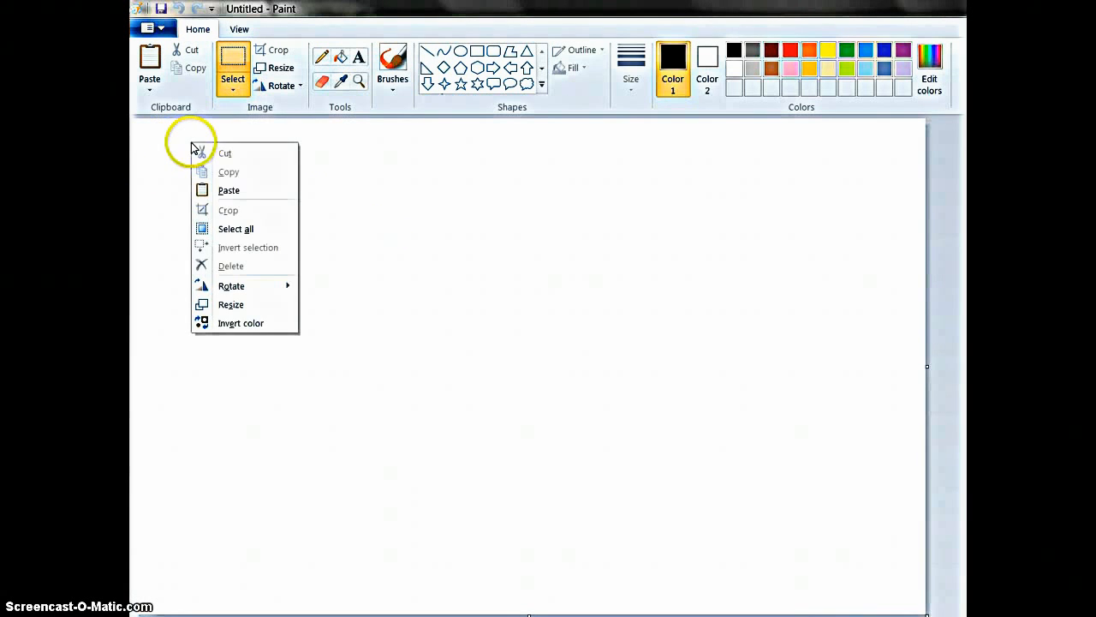
click(230, 191)
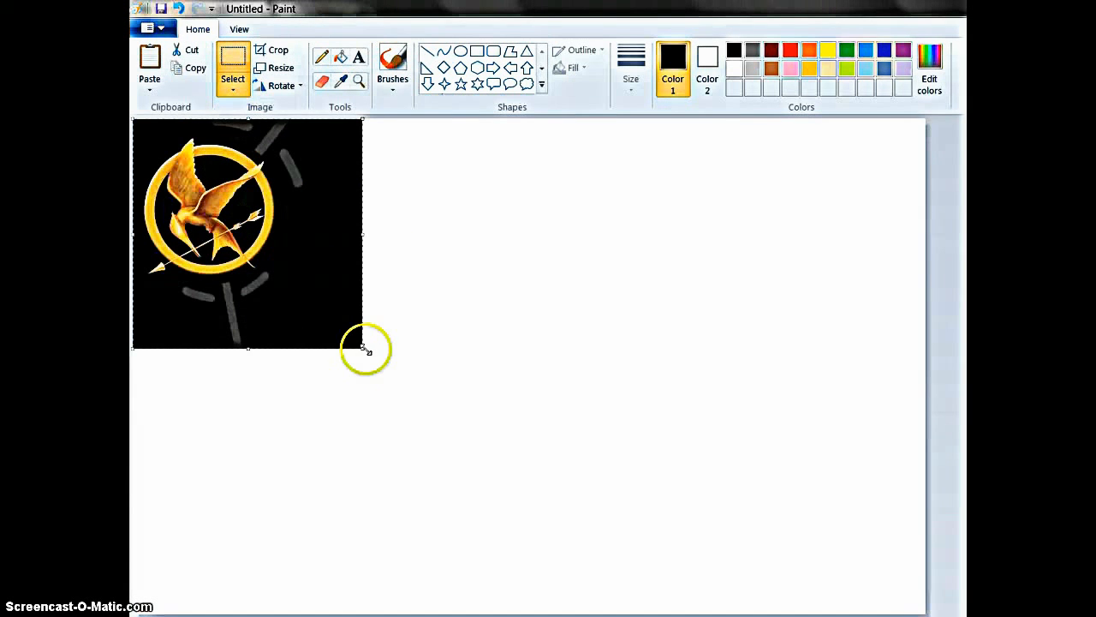
drag(363, 348, 691, 601)
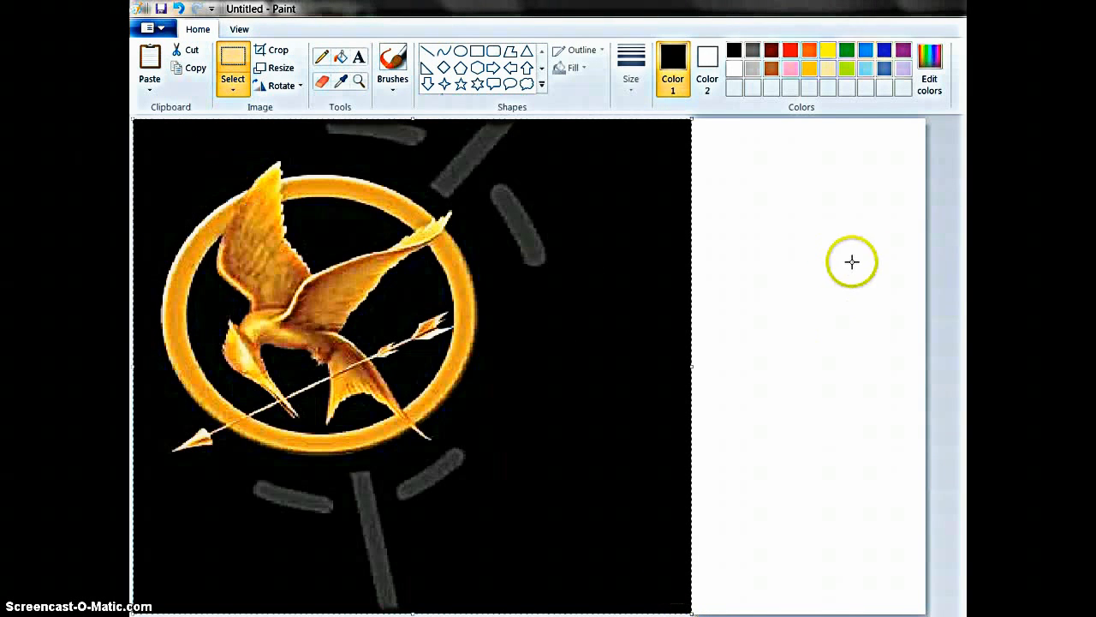
- Deselect the pasted image and fill the remaining white canvas area beside it with black
click(852, 262)
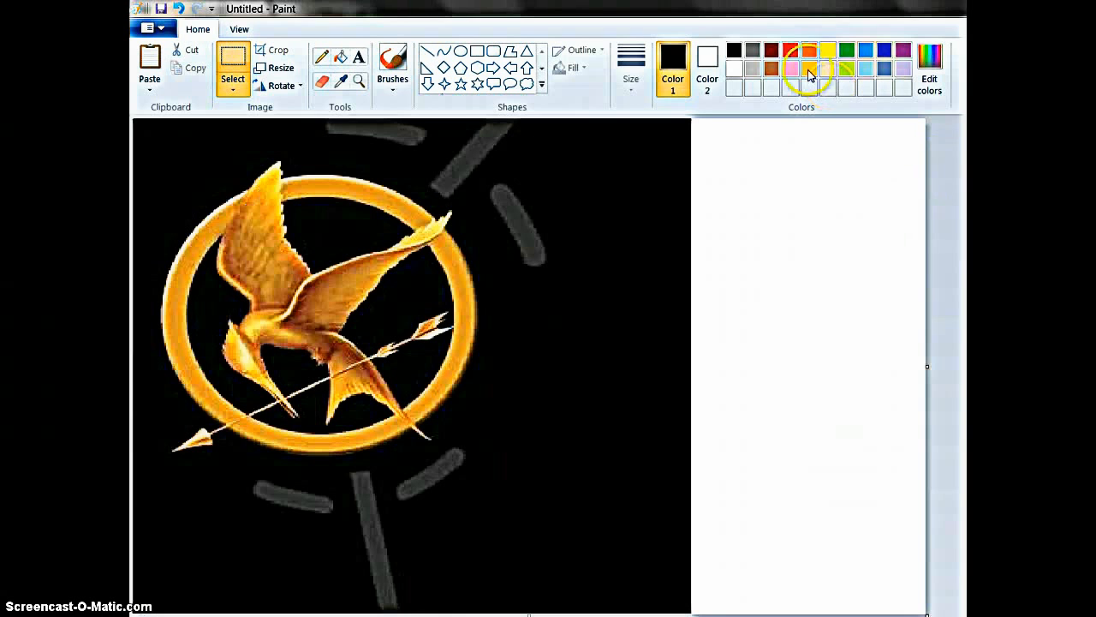
click(341, 57)
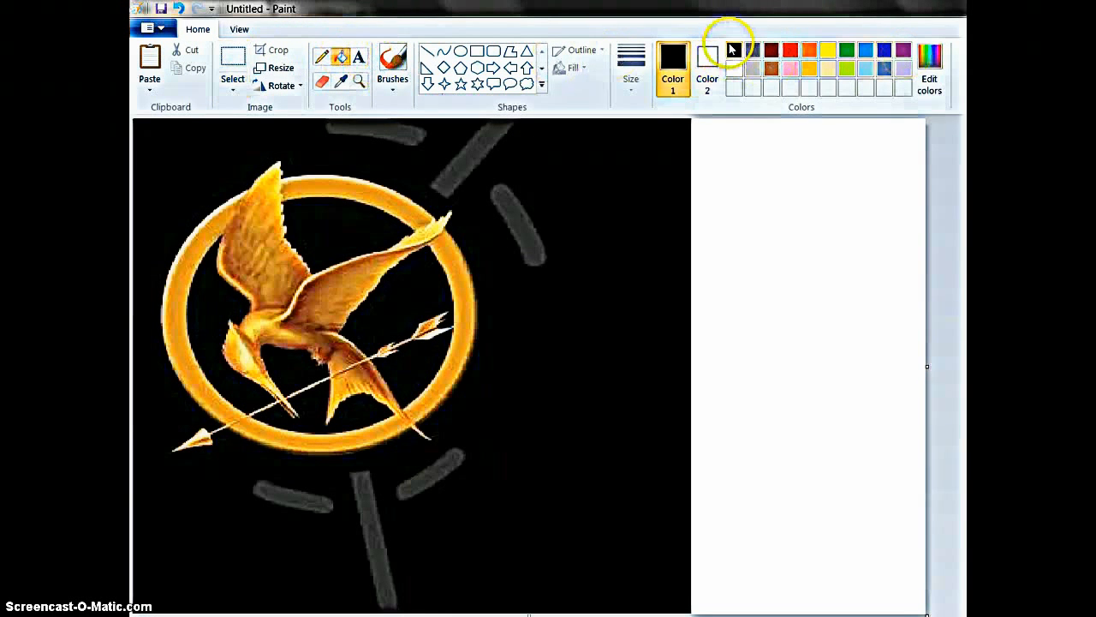
click(806, 183)
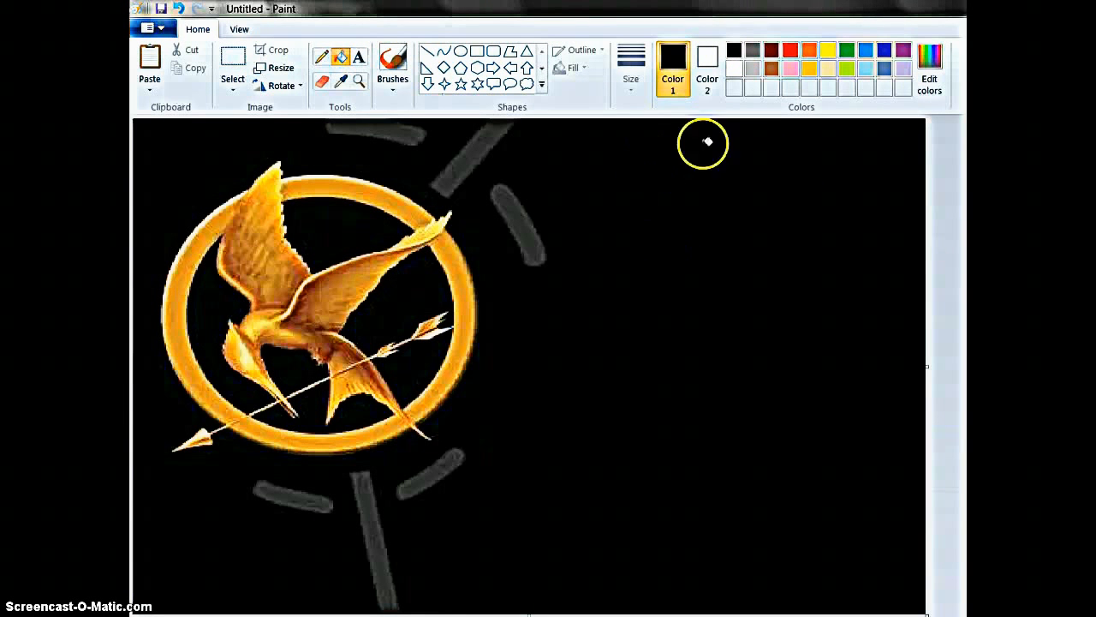
- Set Color 1 to light blue and try the marker brush for painting on the golden ring
click(867, 50)
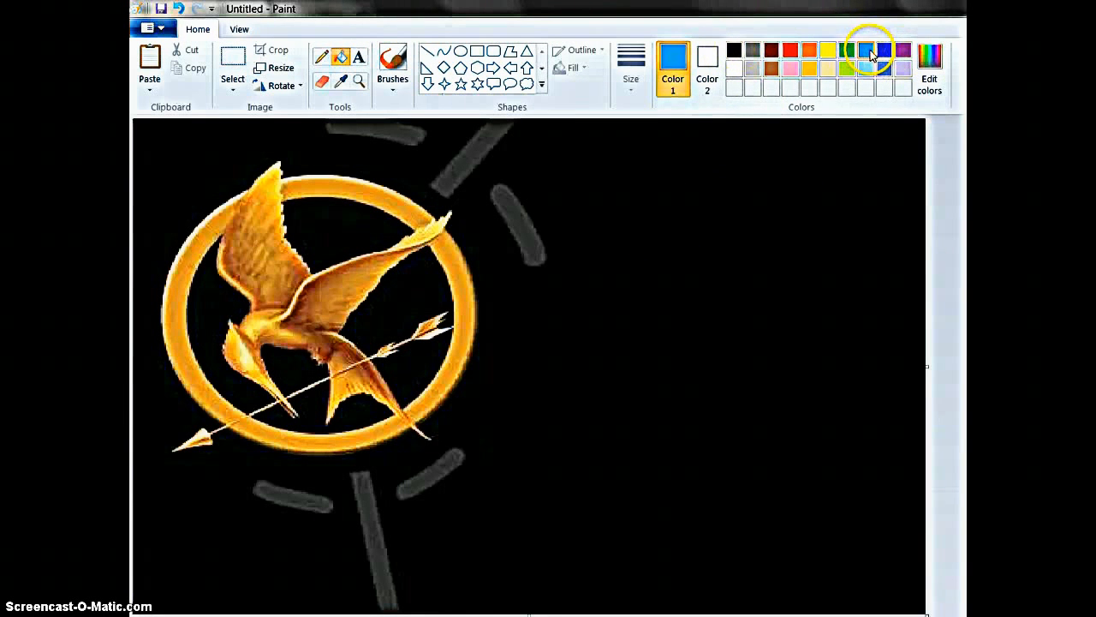
click(324, 58)
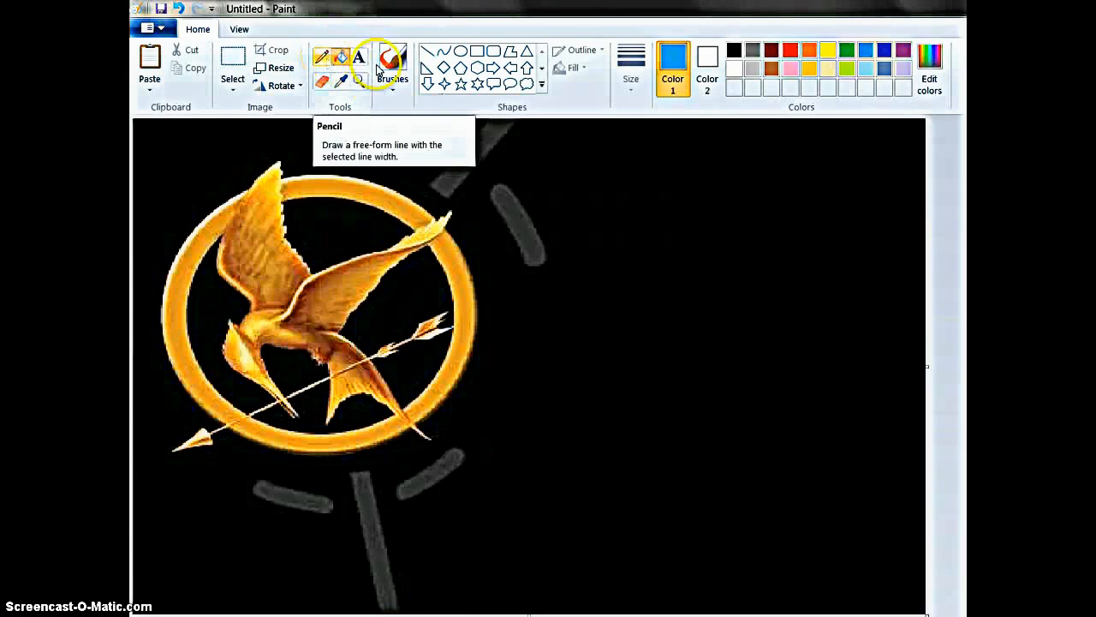
click(868, 71)
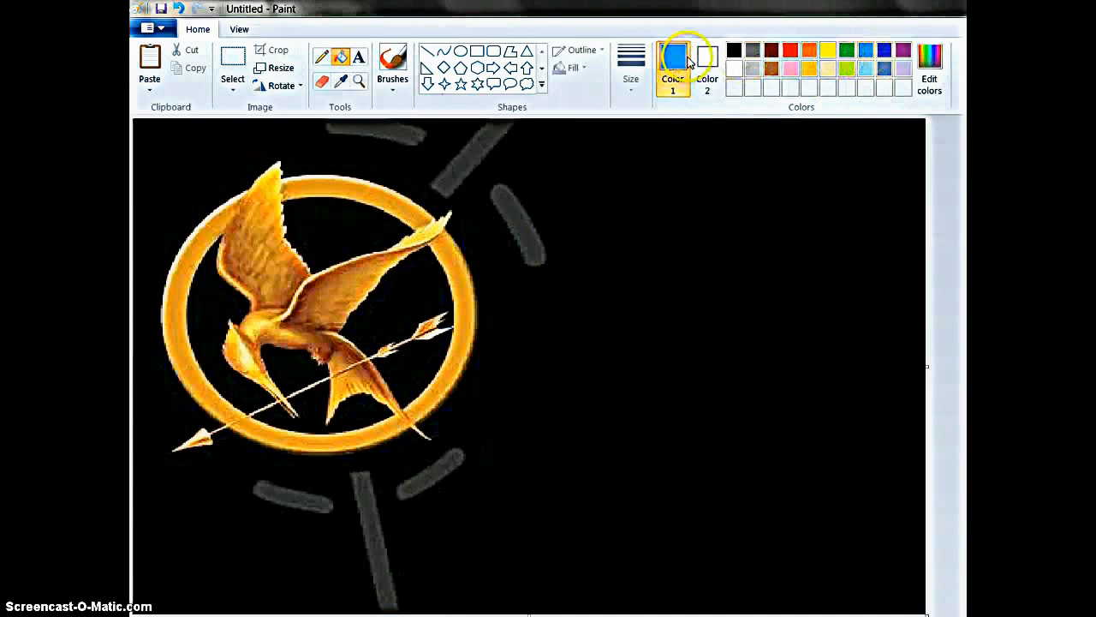
click(323, 58)
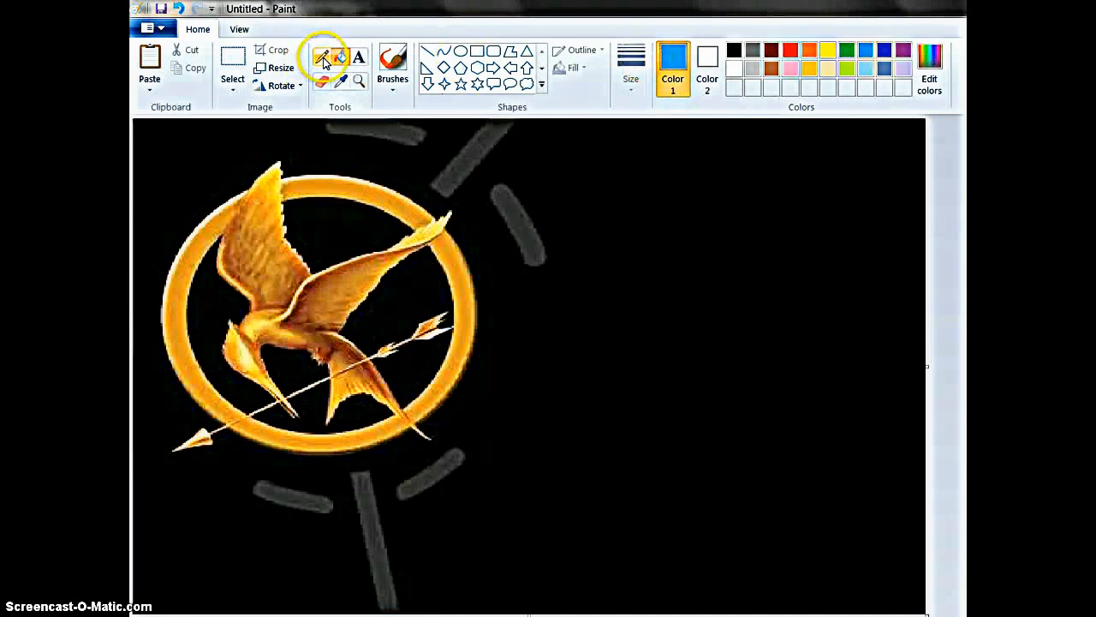
click(392, 59)
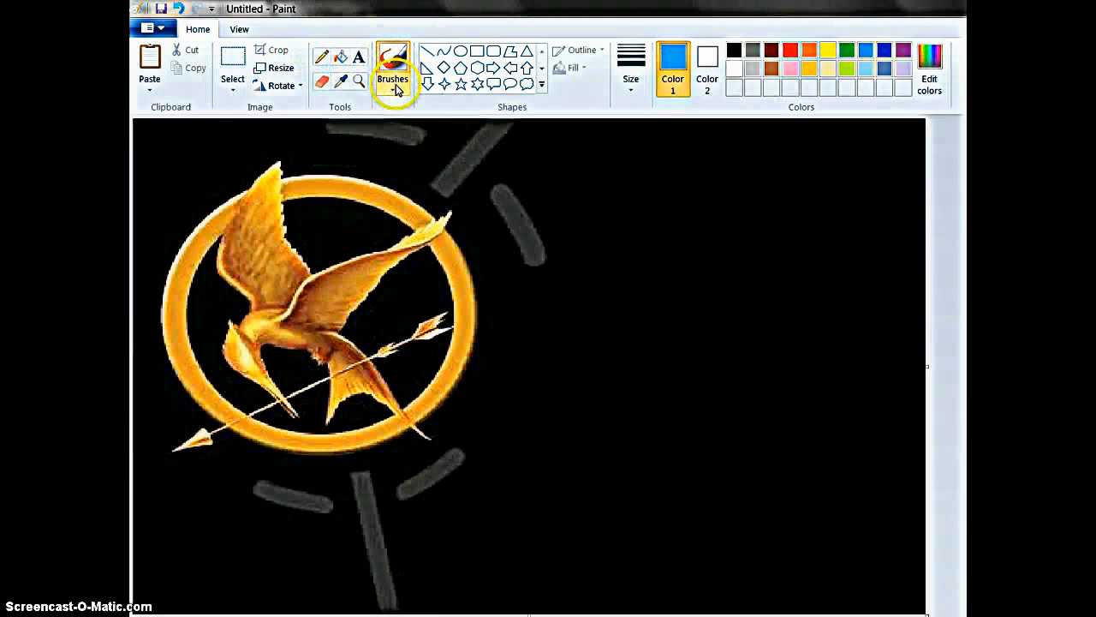
click(395, 89)
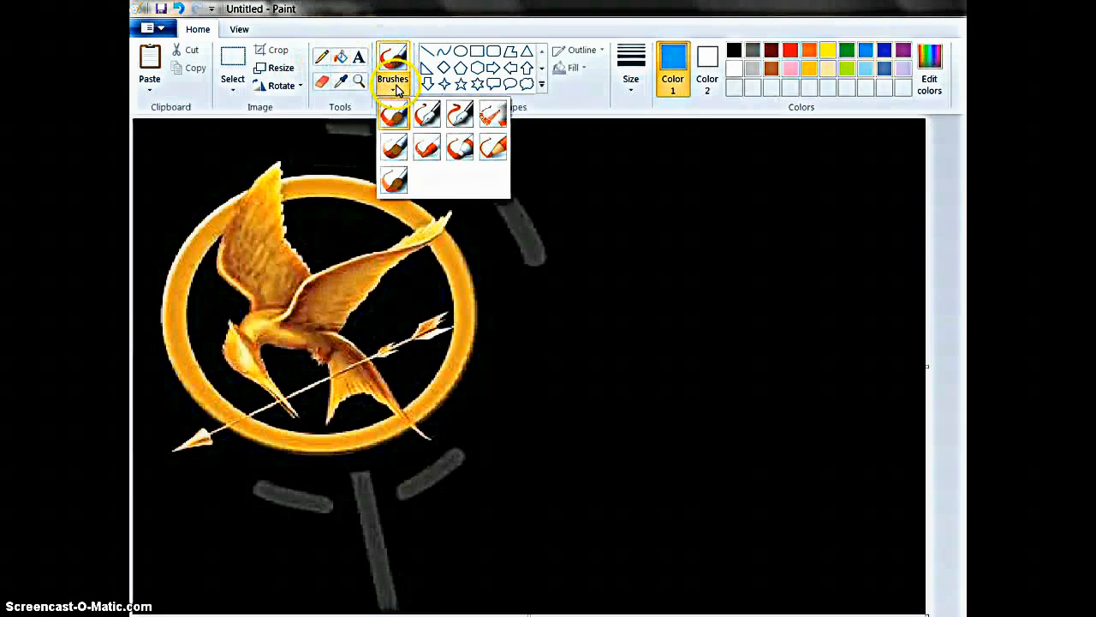
click(461, 150)
click(463, 149)
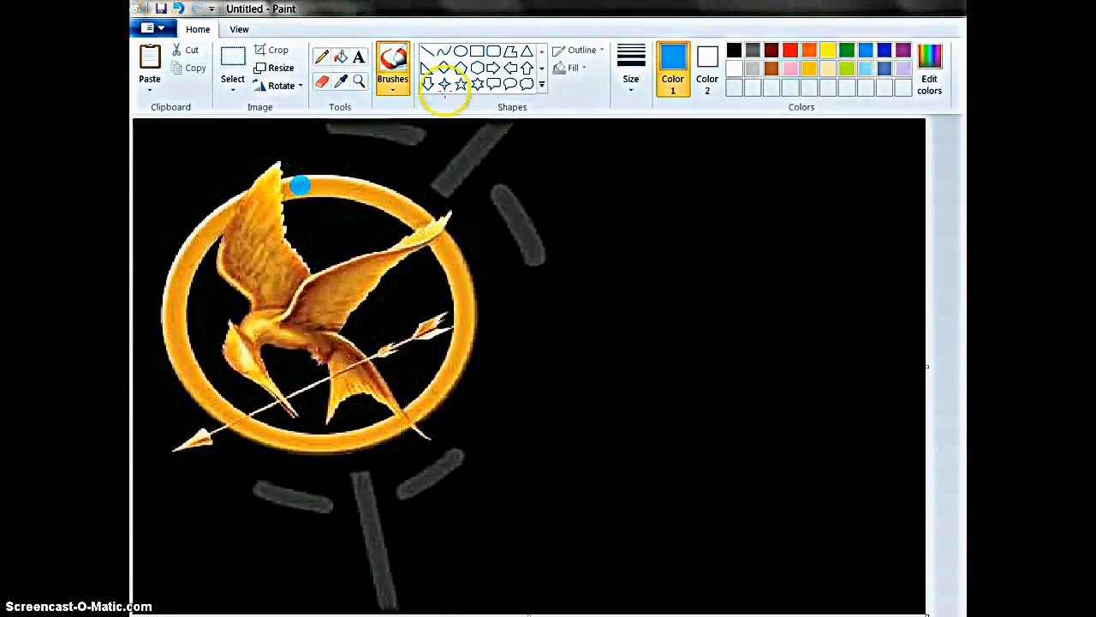
- Draw short light blue stripes across the golden ring at even intervals all the way around, using the Line shape at the thickest size
click(425, 55)
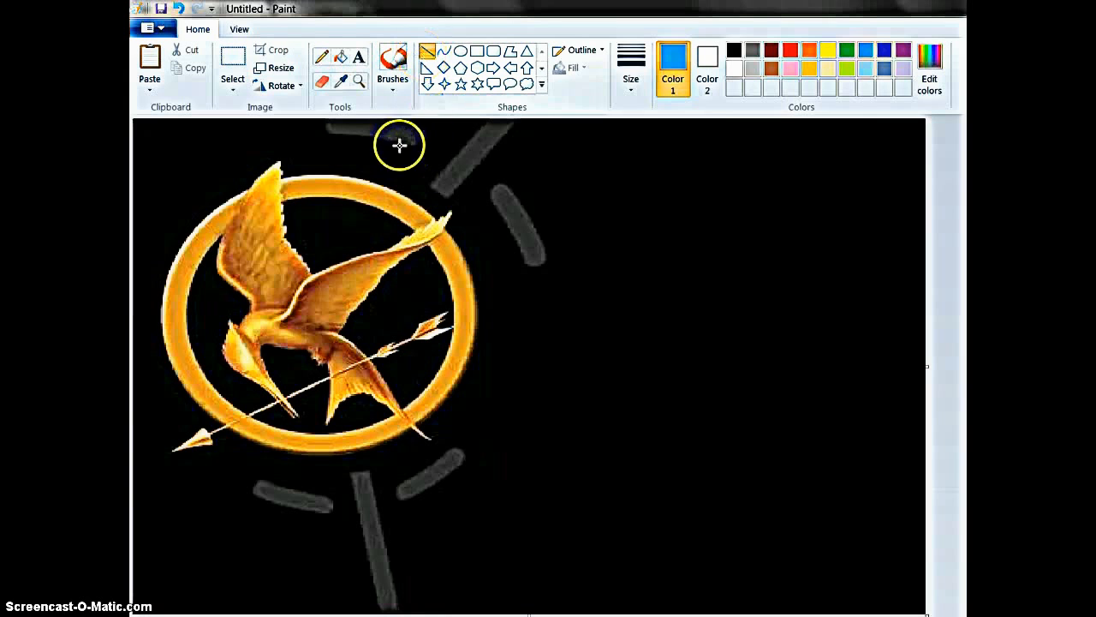
click(625, 79)
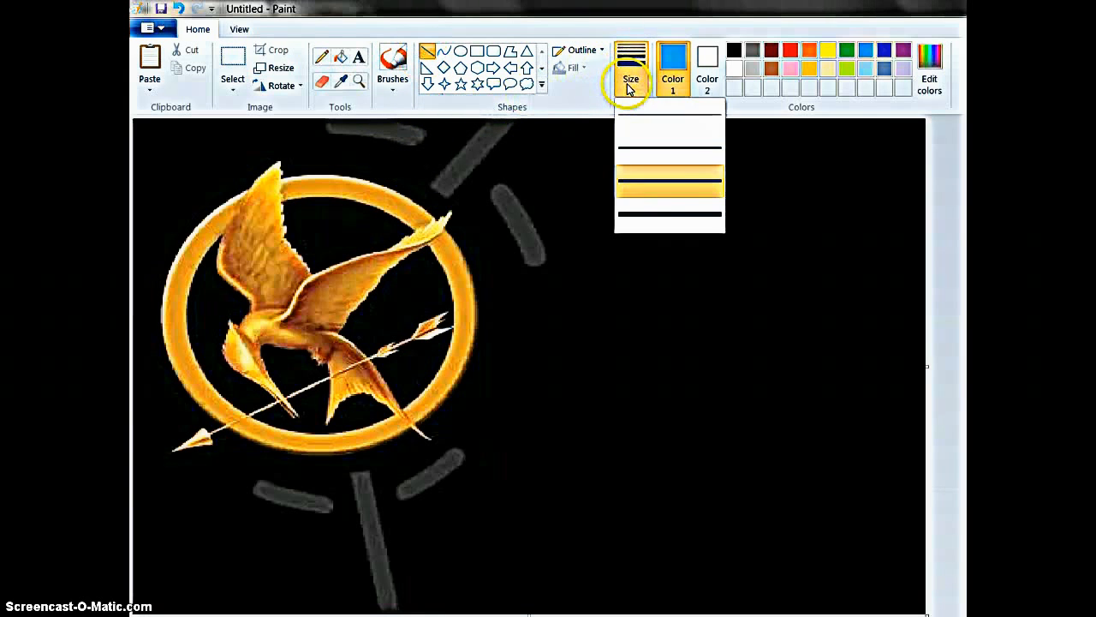
click(656, 210)
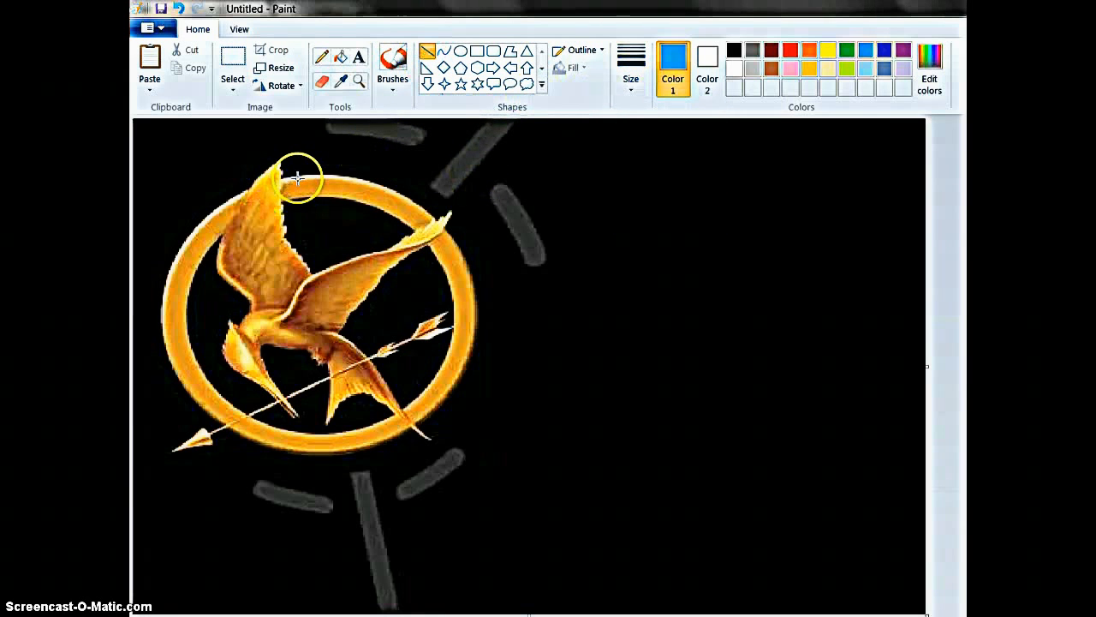
drag(298, 177, 299, 193)
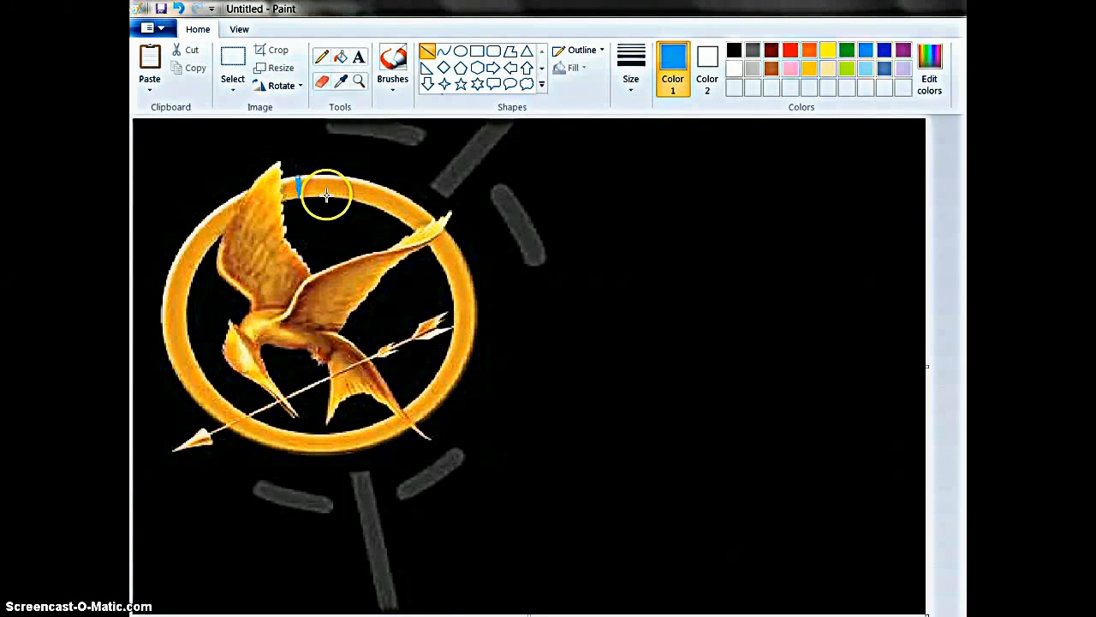
mouse_move(327, 195)
mouse_down()
mouse_move(332, 174)
mouse_move(421, 208)
mouse_up()
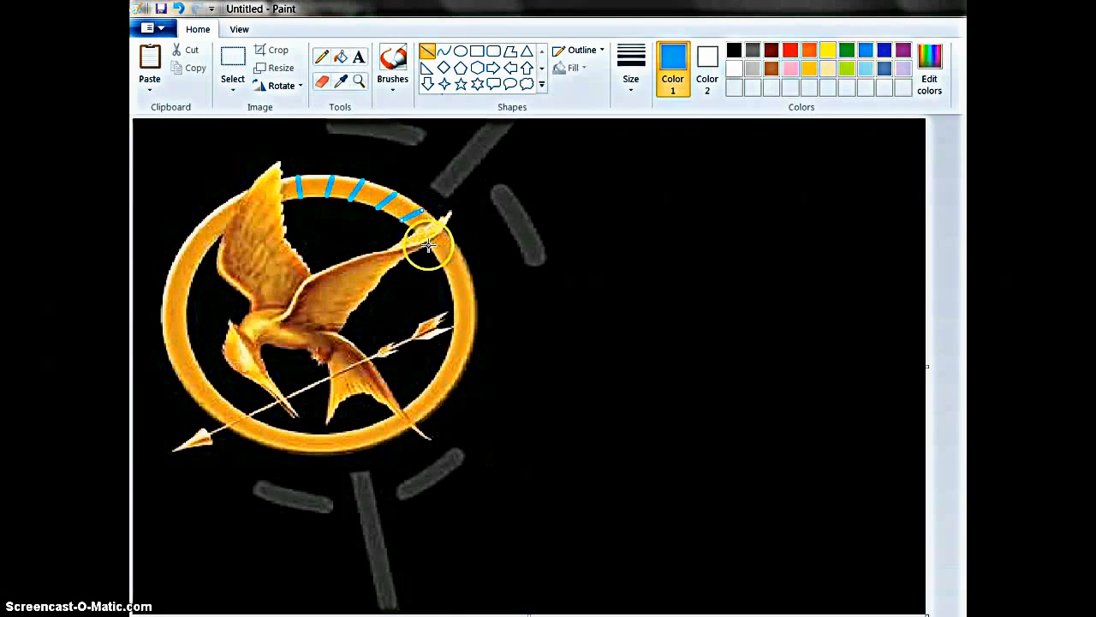
drag(431, 246, 446, 238)
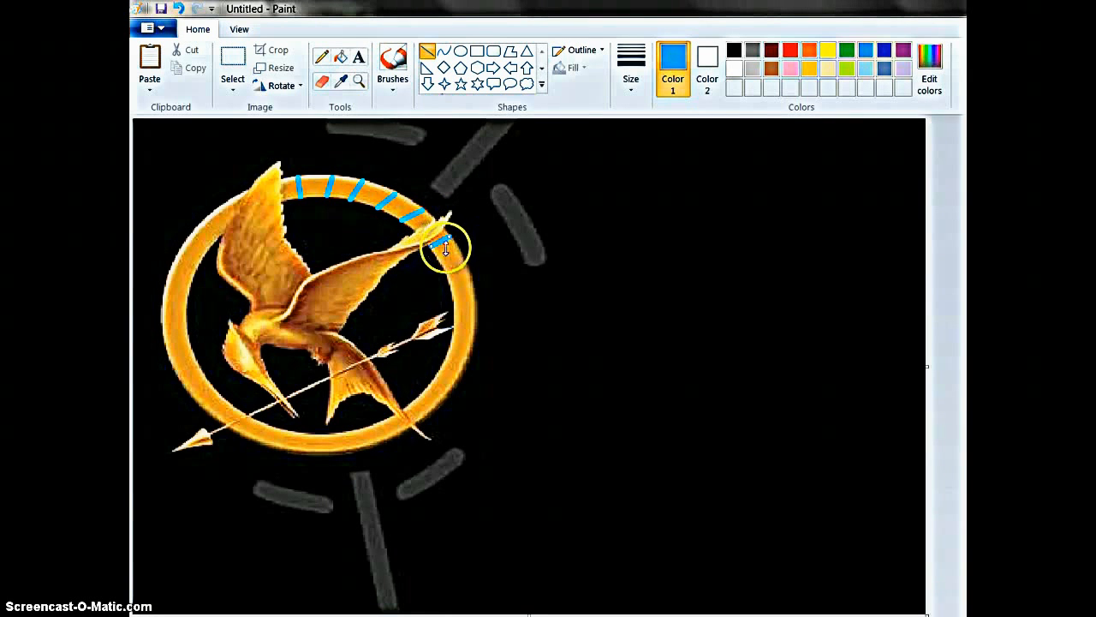
mouse_move(442, 263)
mouse_down()
mouse_move(437, 256)
mouse_move(465, 250)
mouse_move(454, 278)
mouse_move(473, 285)
mouse_up()
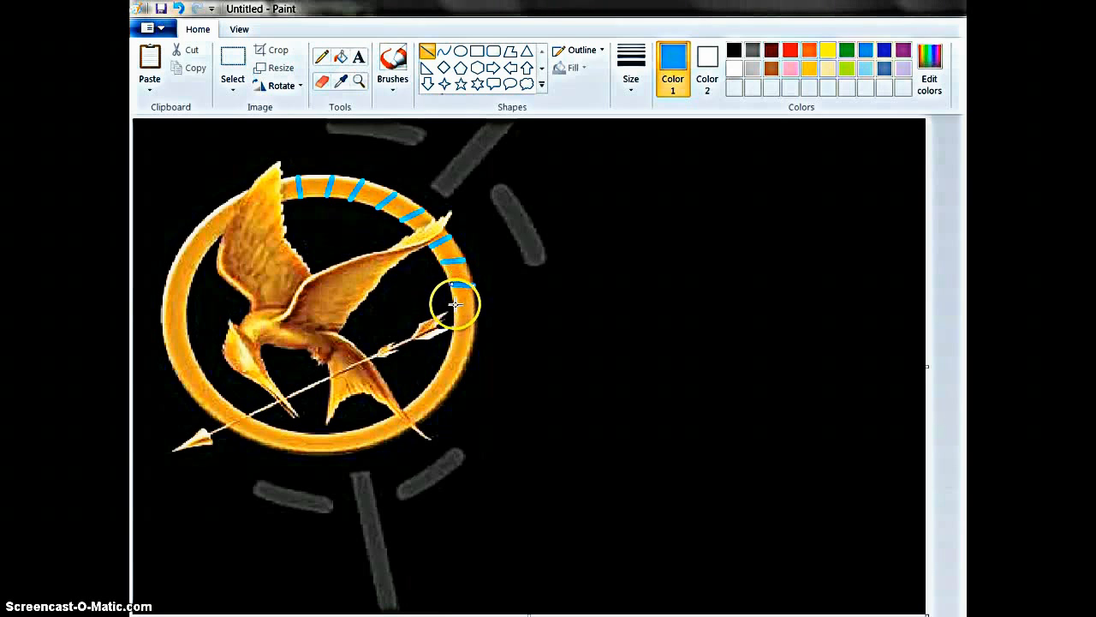
drag(454, 304, 474, 306)
click(456, 324)
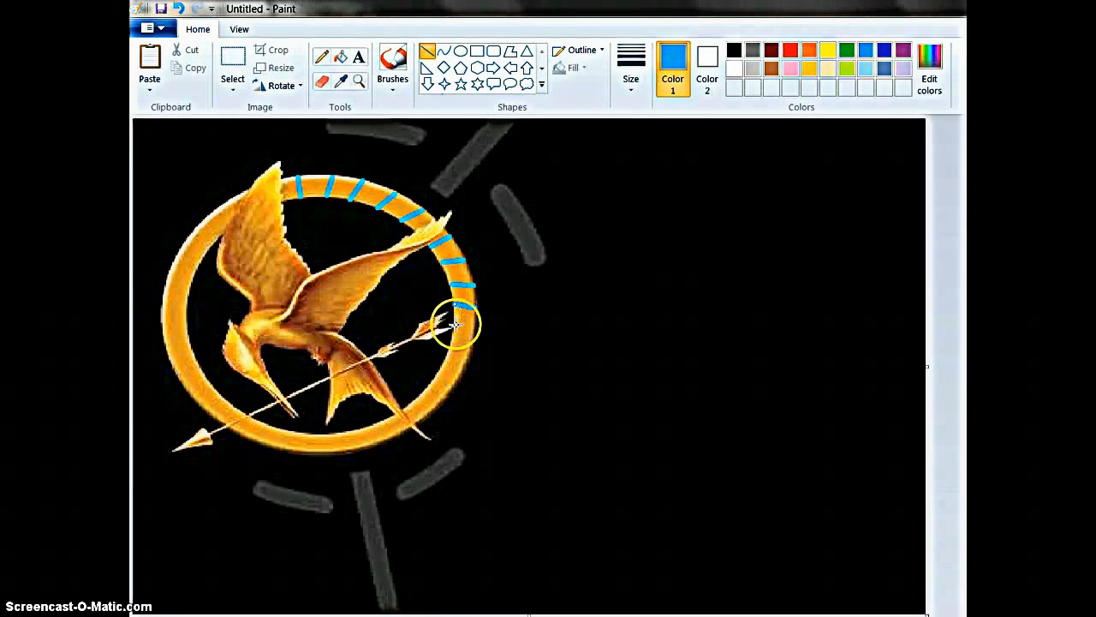
drag(455, 322, 475, 328)
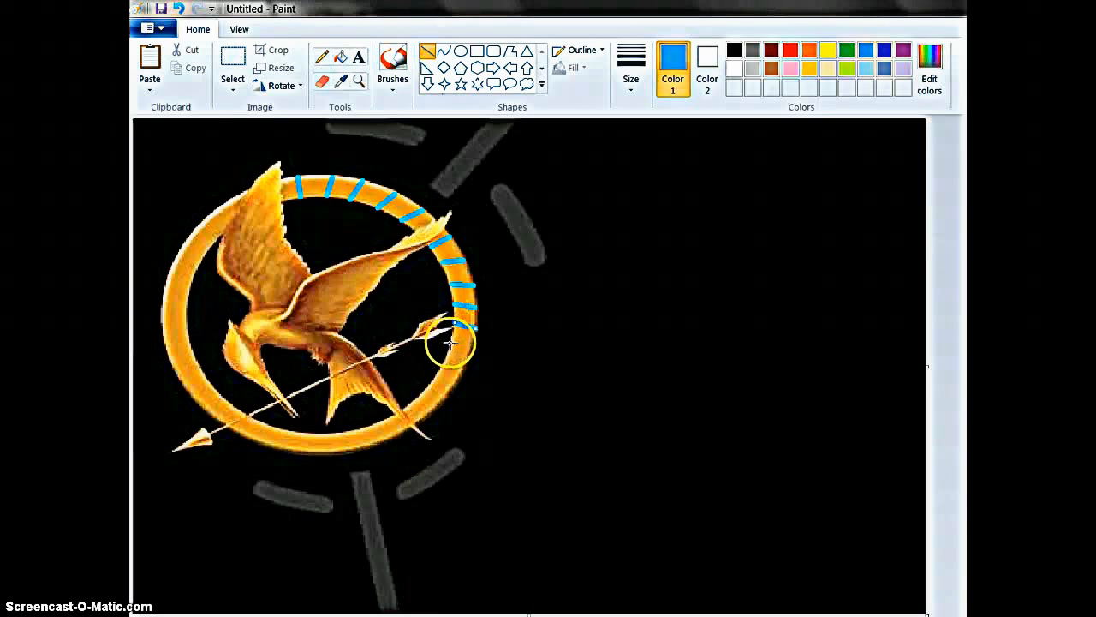
drag(451, 343, 469, 347)
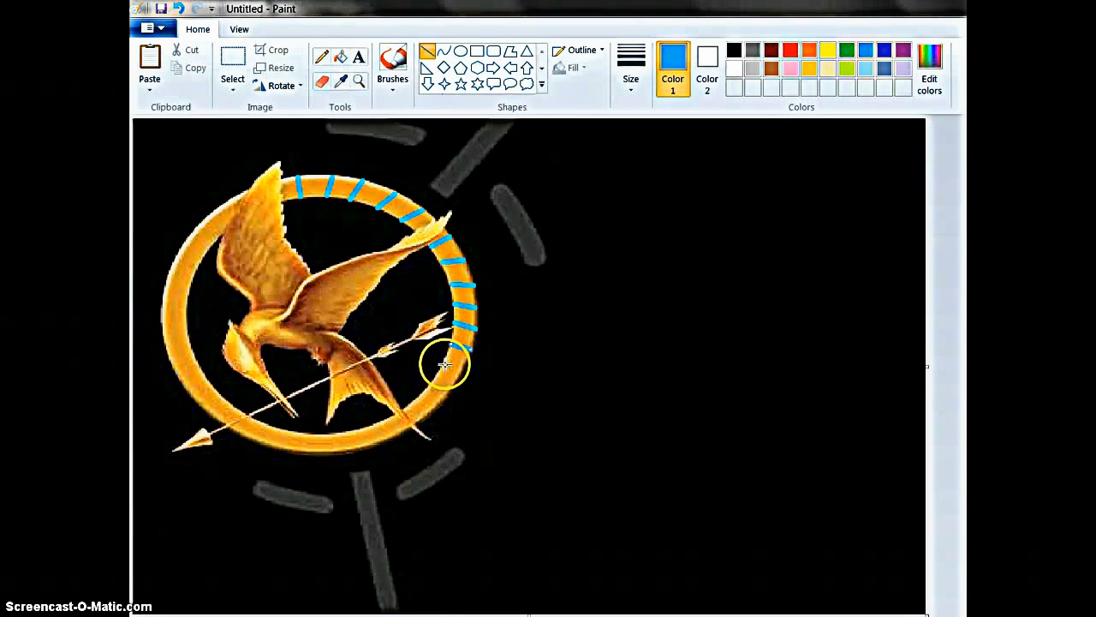
drag(447, 367, 460, 372)
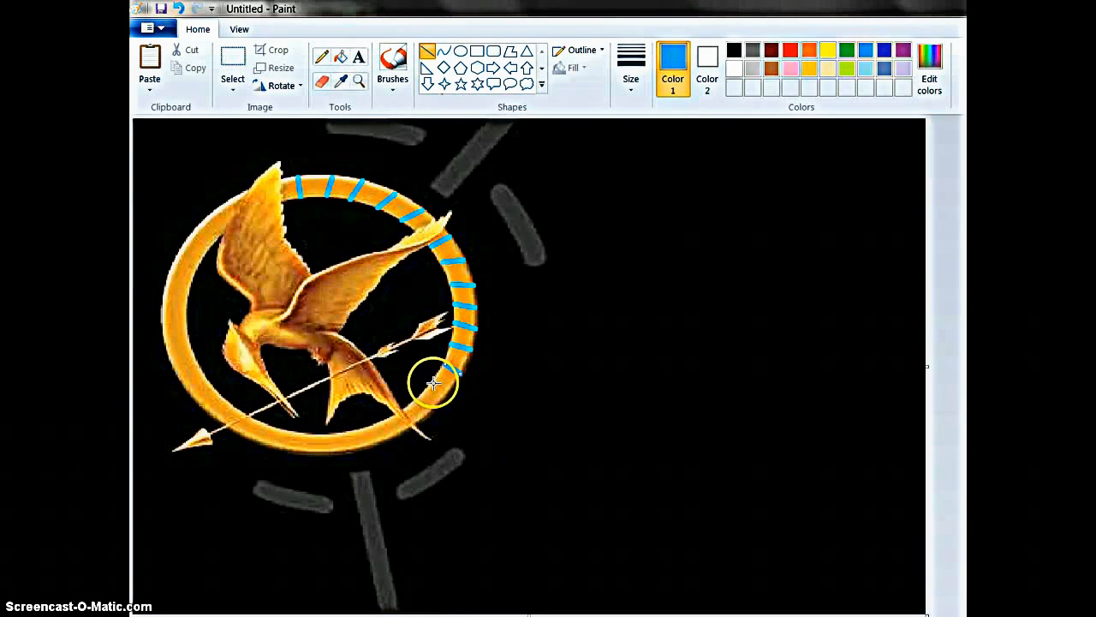
drag(433, 383, 447, 394)
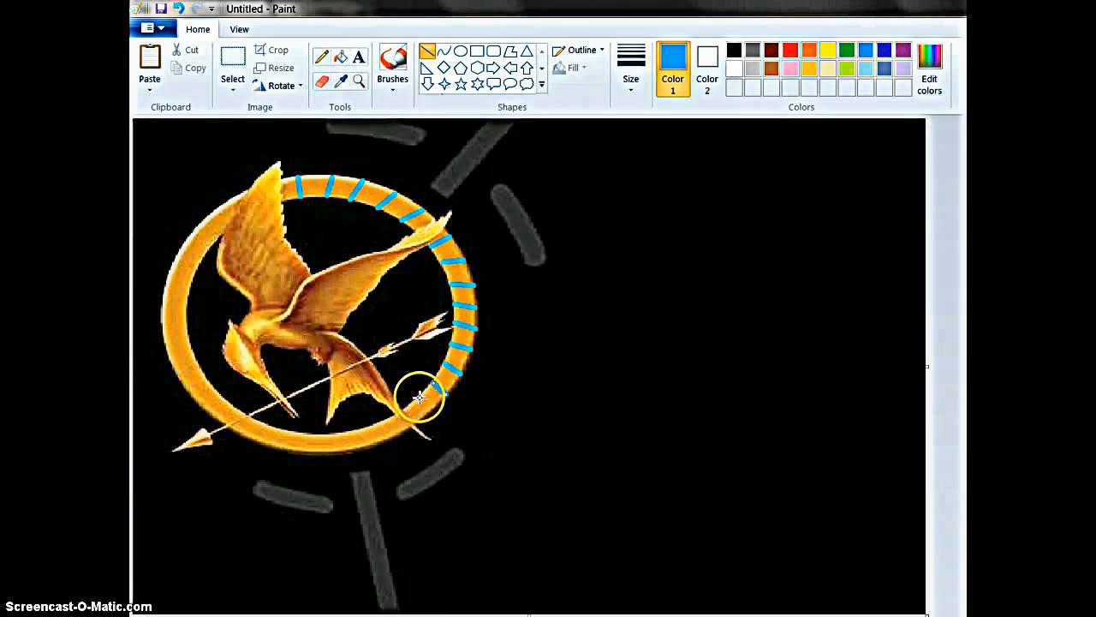
drag(417, 397, 422, 404)
drag(430, 412, 402, 428)
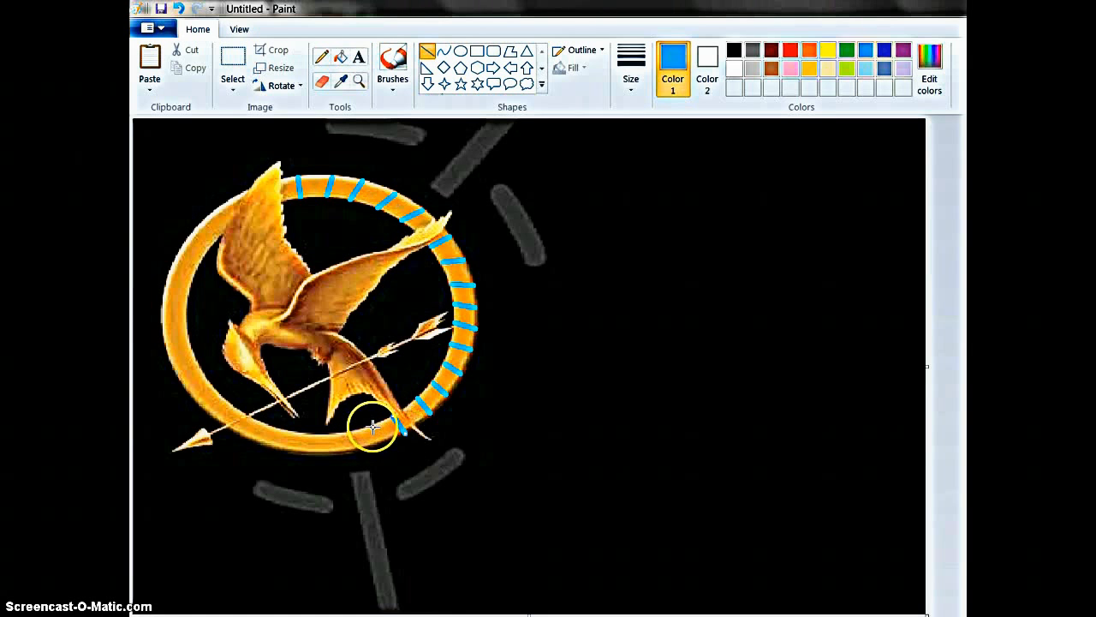
drag(372, 426, 380, 442)
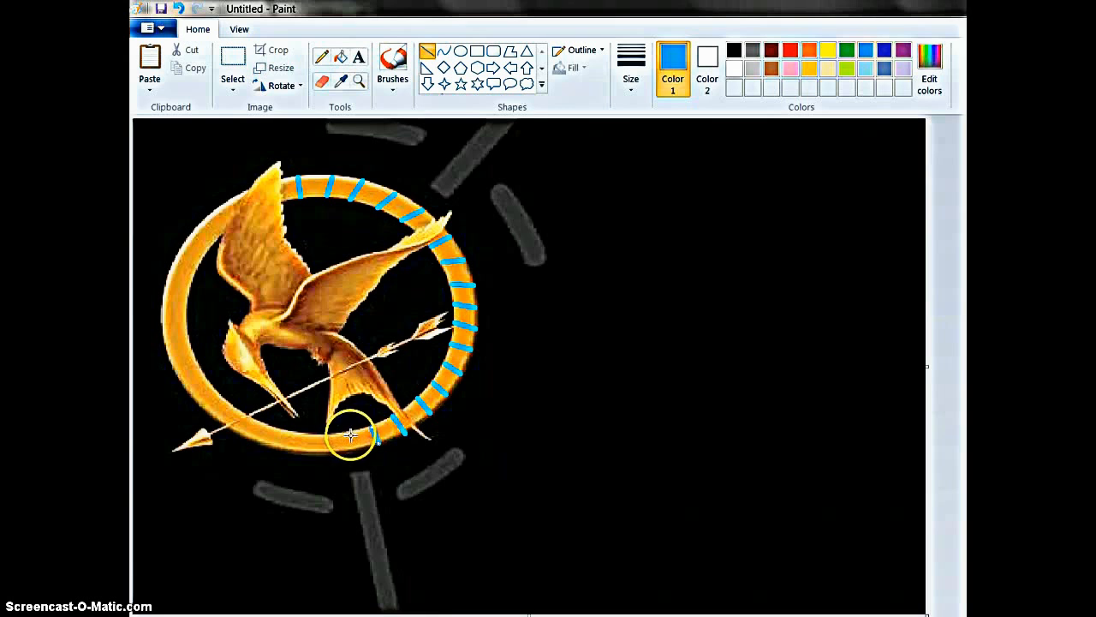
drag(349, 433, 351, 452)
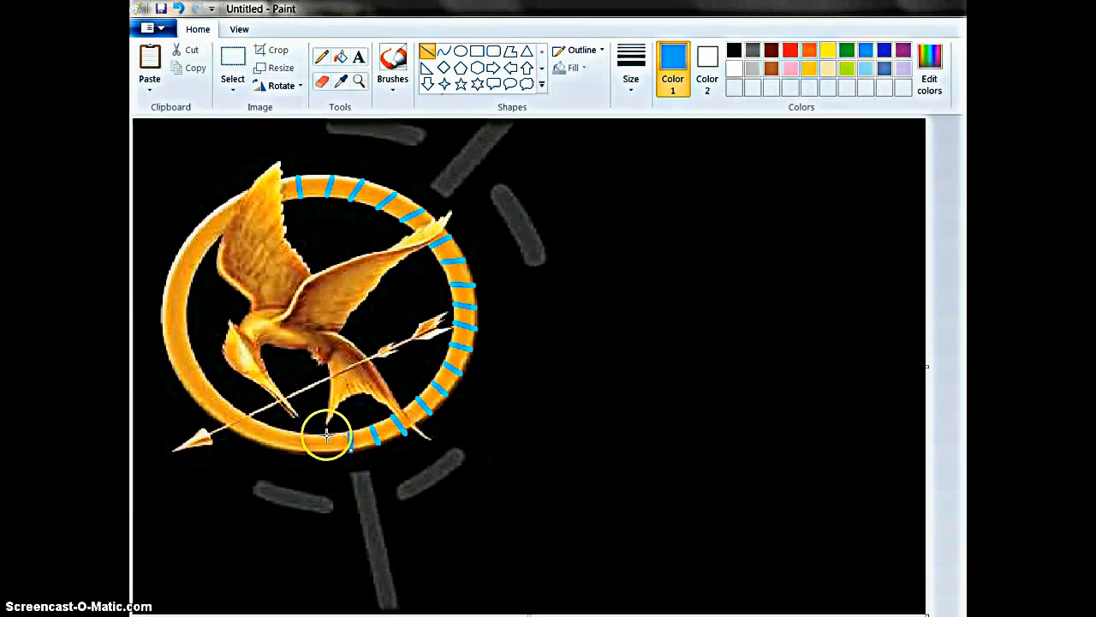
drag(326, 433, 322, 445)
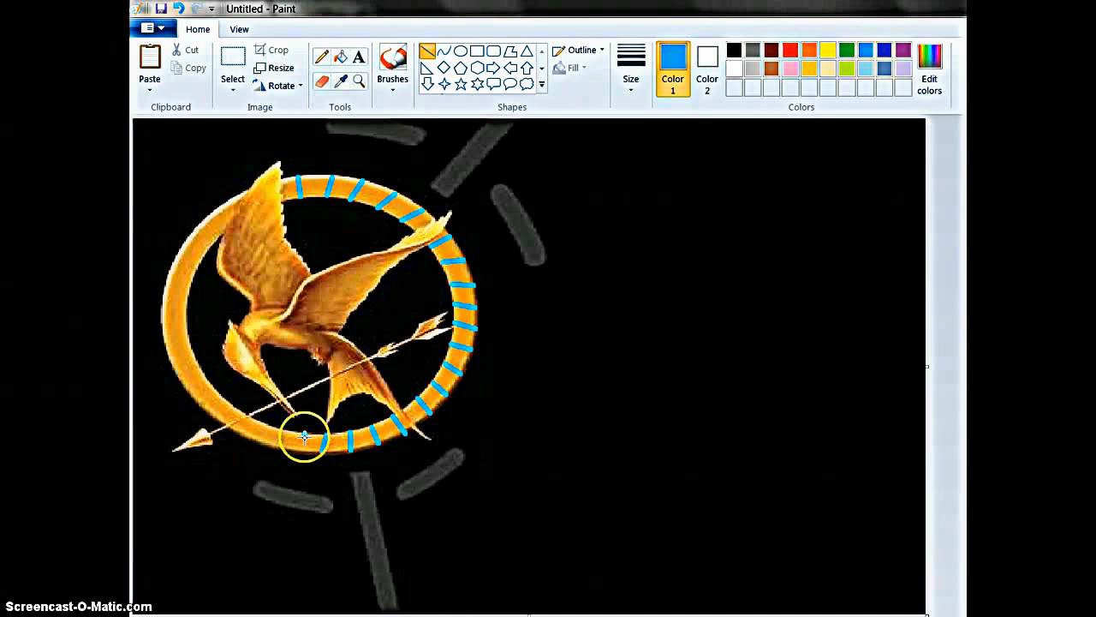
drag(301, 432, 299, 452)
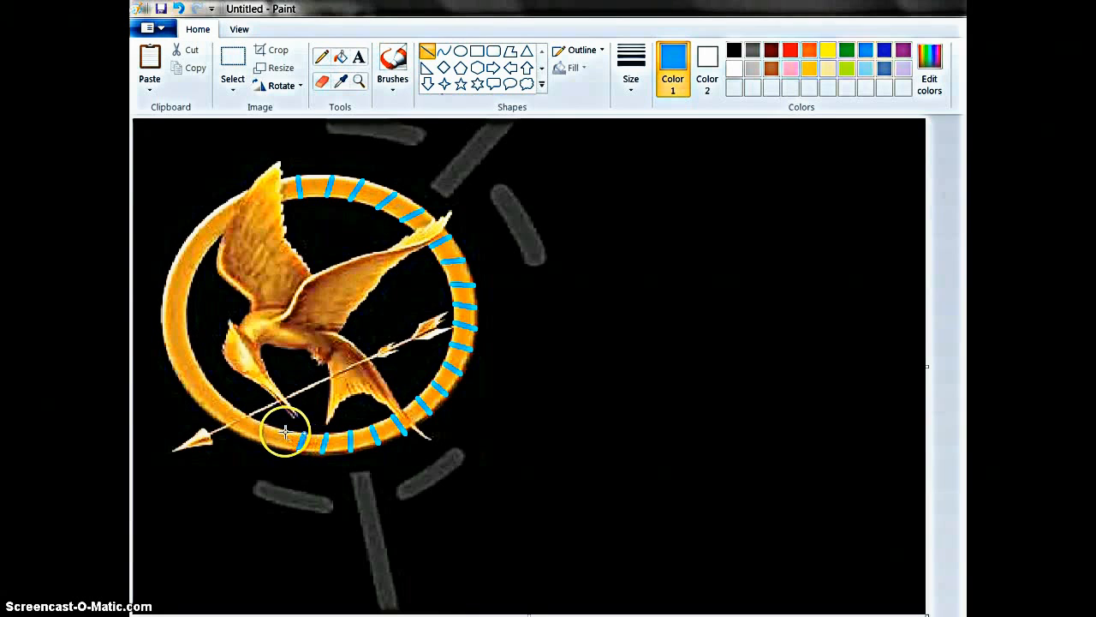
drag(284, 433, 277, 439)
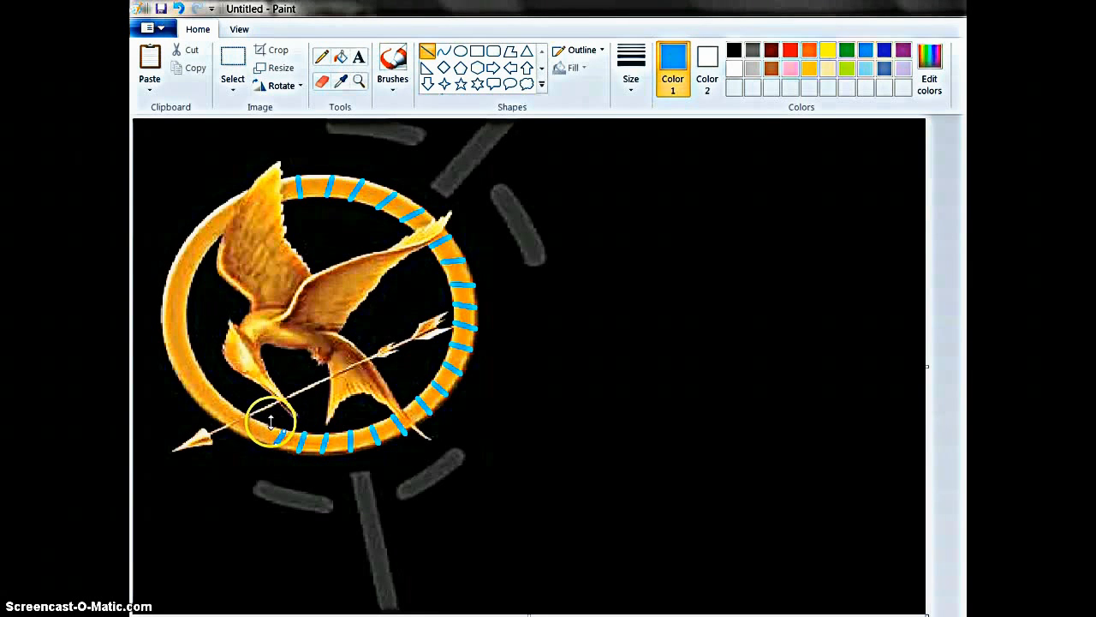
drag(265, 422, 254, 437)
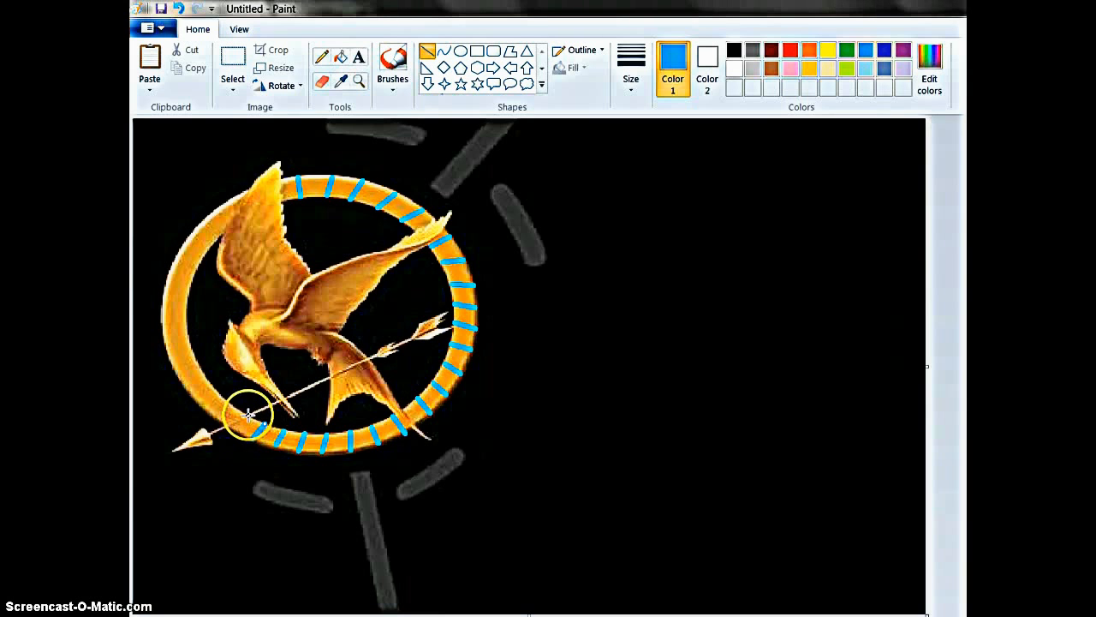
drag(250, 415, 244, 426)
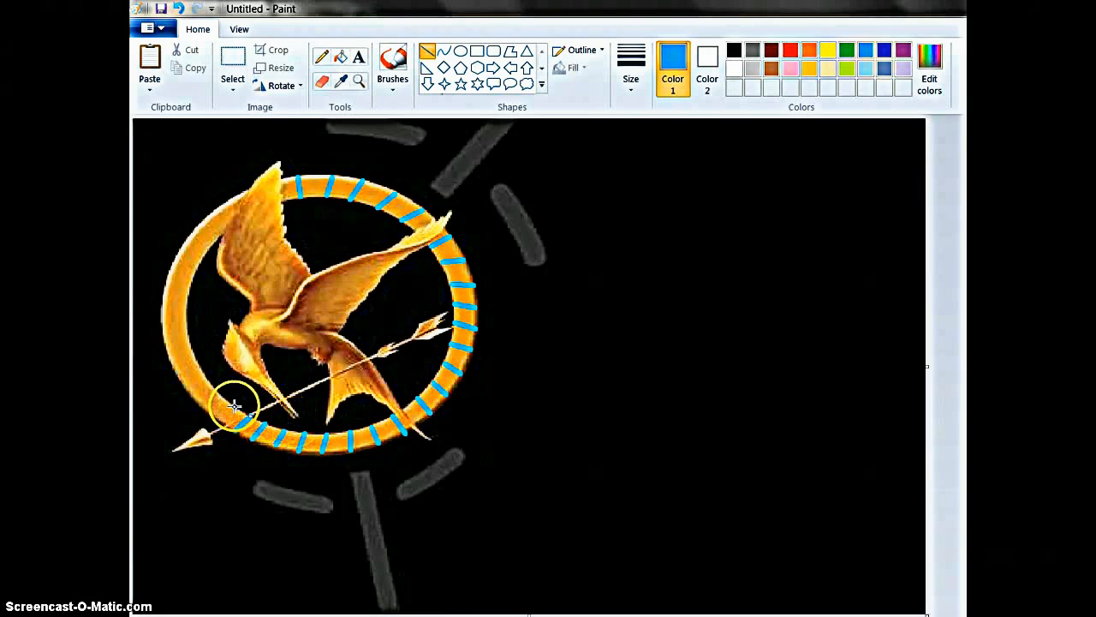
mouse_move(214, 408)
mouse_down()
mouse_move(208, 420)
mouse_move(208, 385)
mouse_move(192, 396)
mouse_up()
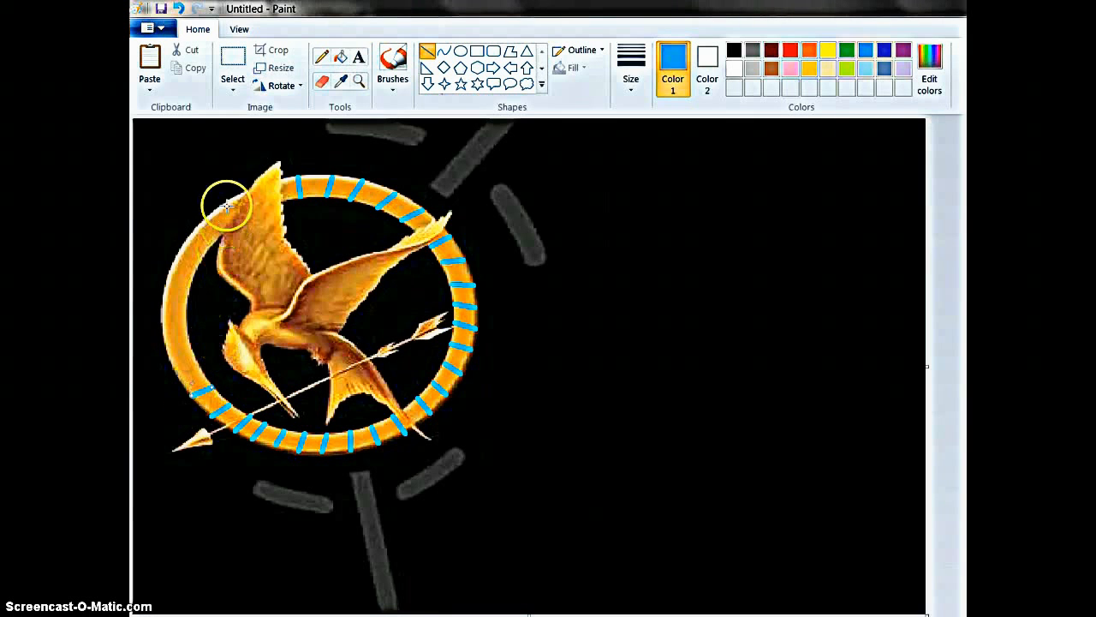
mouse_move(232, 202)
mouse_down()
mouse_move(178, 279)
mouse_move(194, 281)
mouse_move(174, 303)
mouse_move(191, 300)
mouse_up()
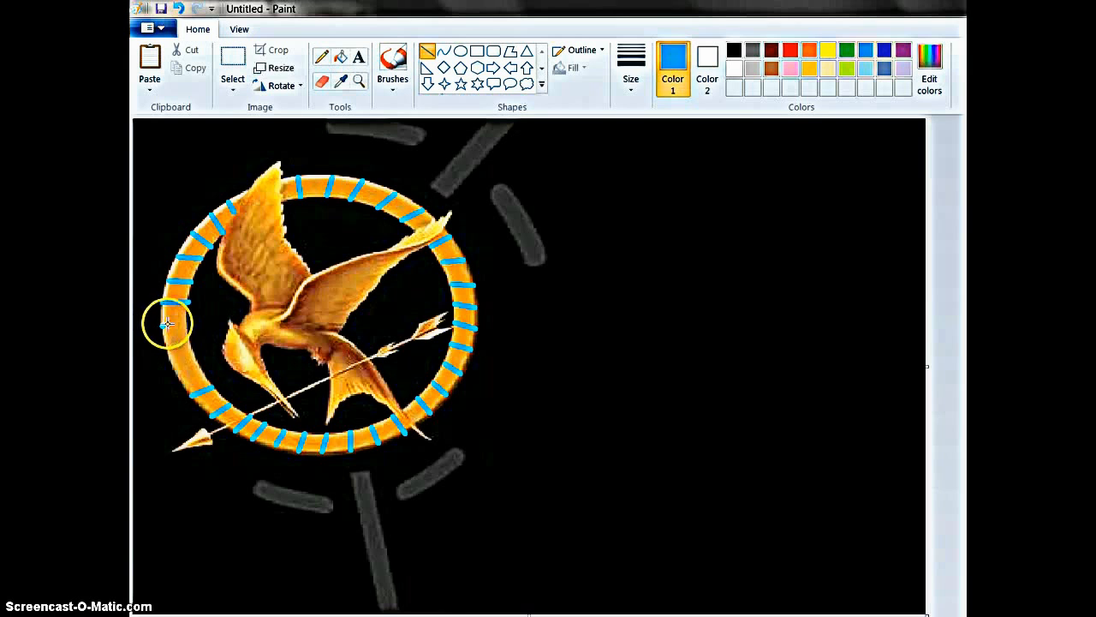
drag(165, 324, 190, 322)
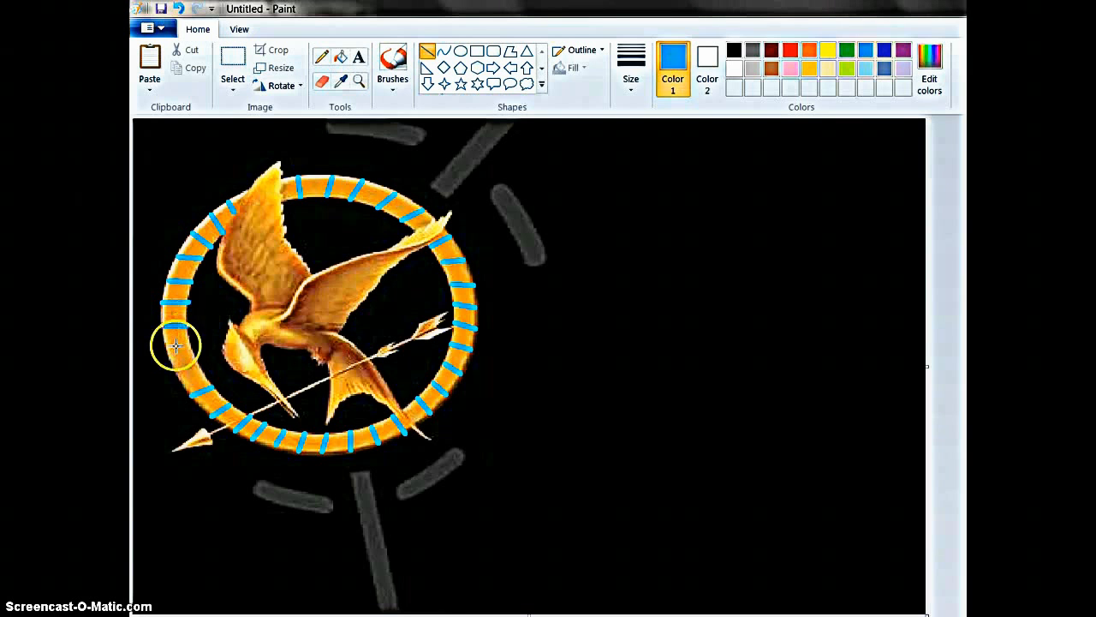
drag(167, 350, 190, 344)
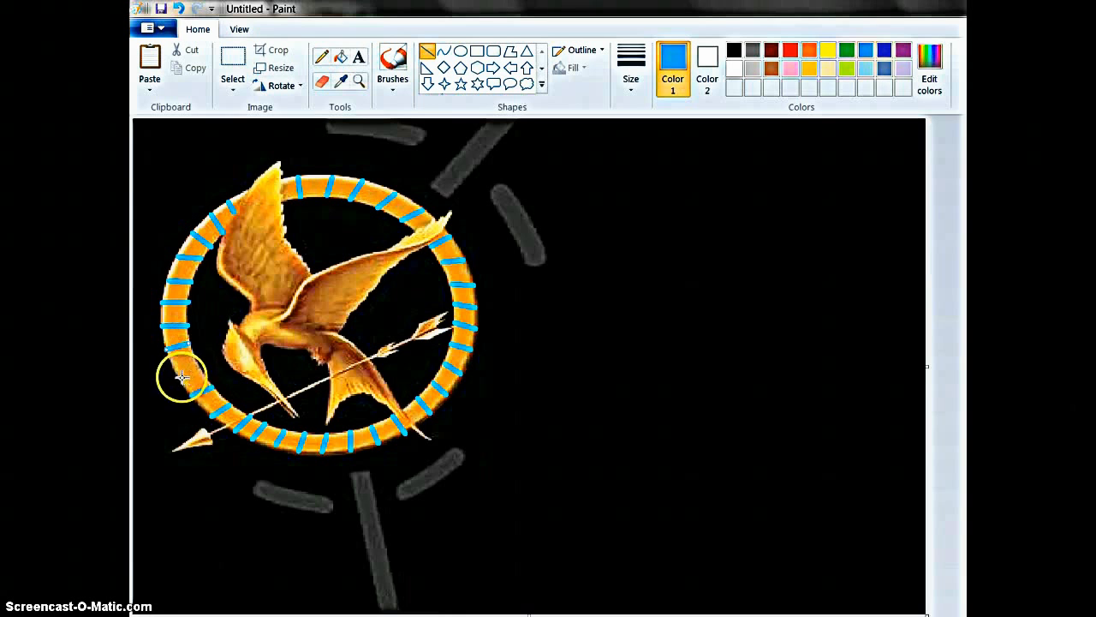
drag(175, 367, 198, 365)
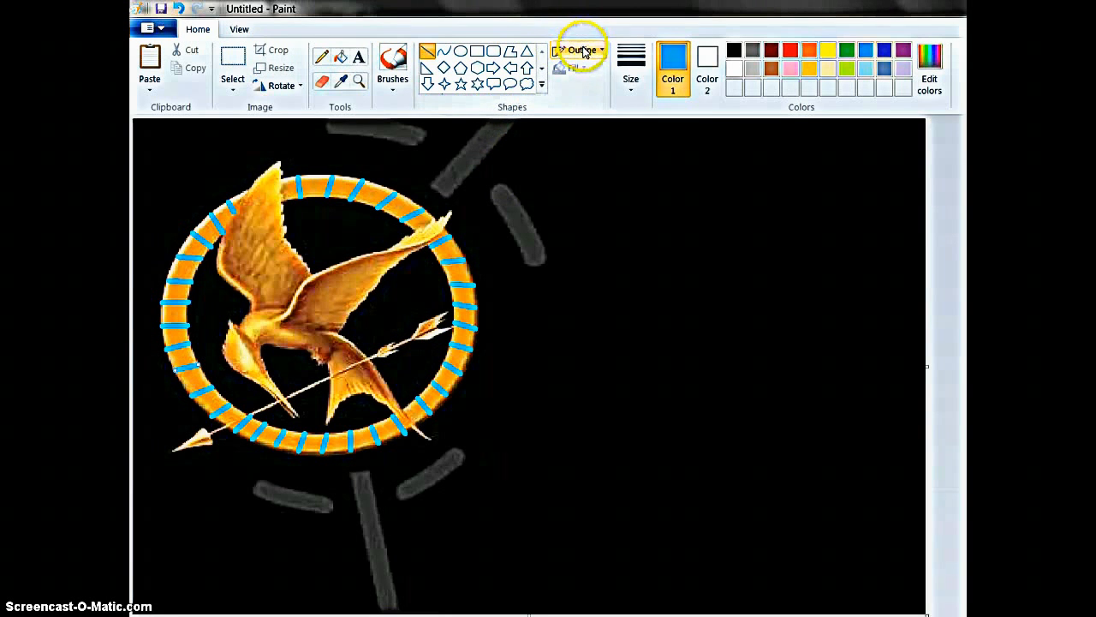
- Paint a red flame shape on each of the bird's two wings with the Crayon brush at the second-thinnest size
click(392, 78)
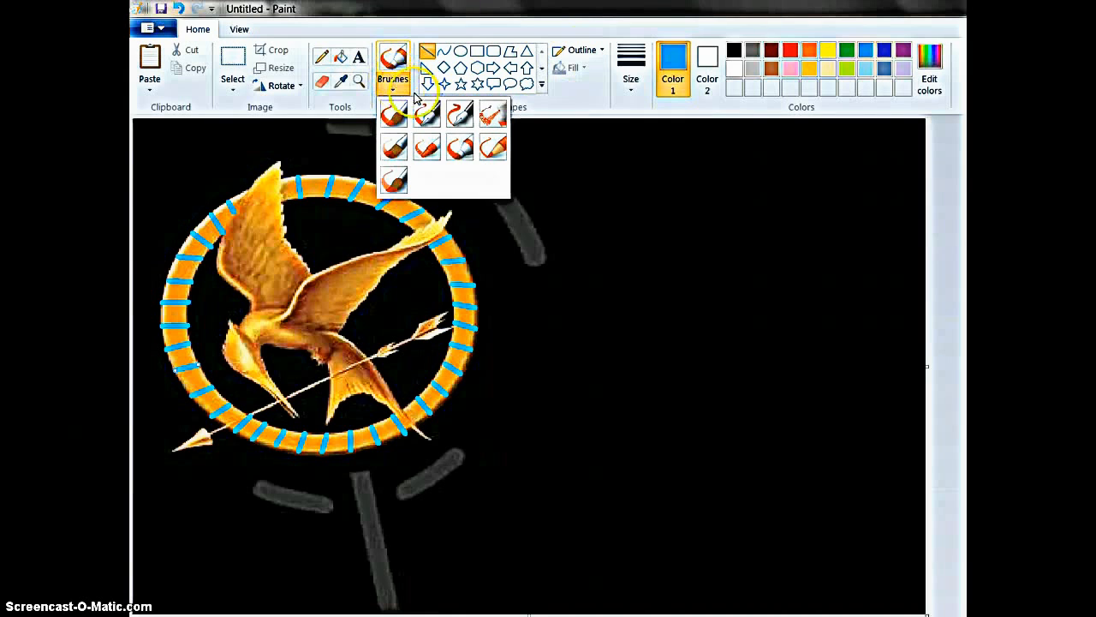
click(419, 151)
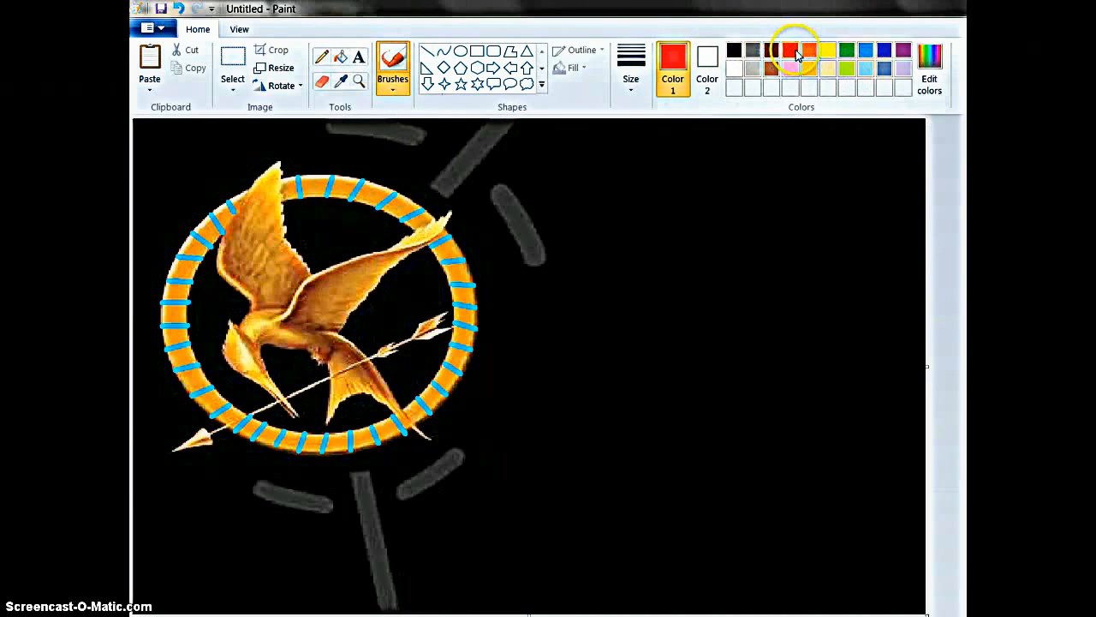
click(632, 76)
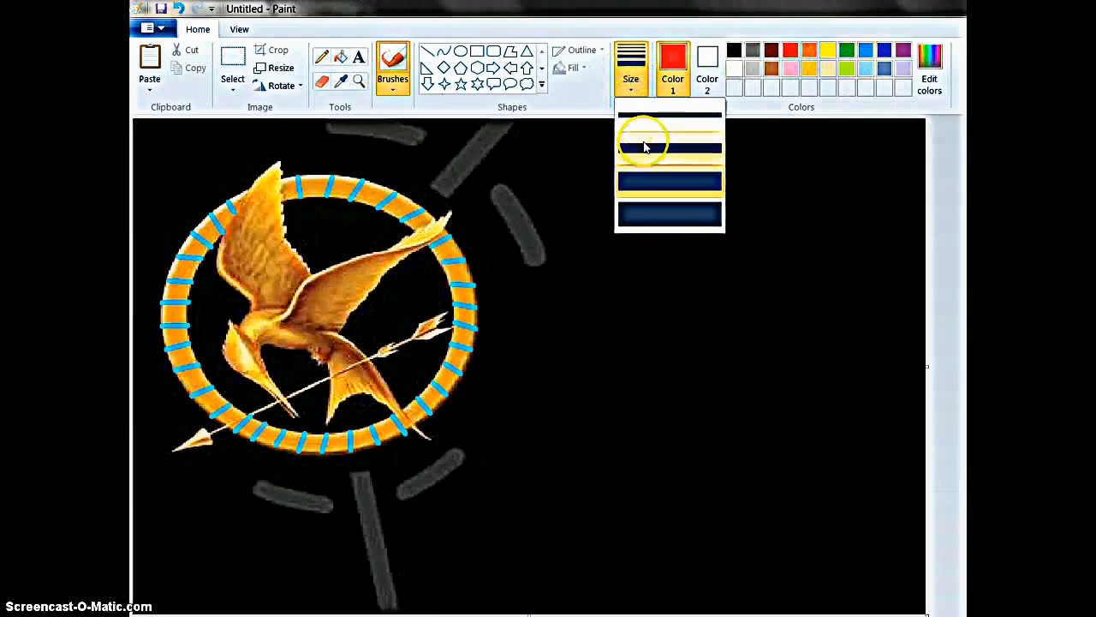
click(668, 149)
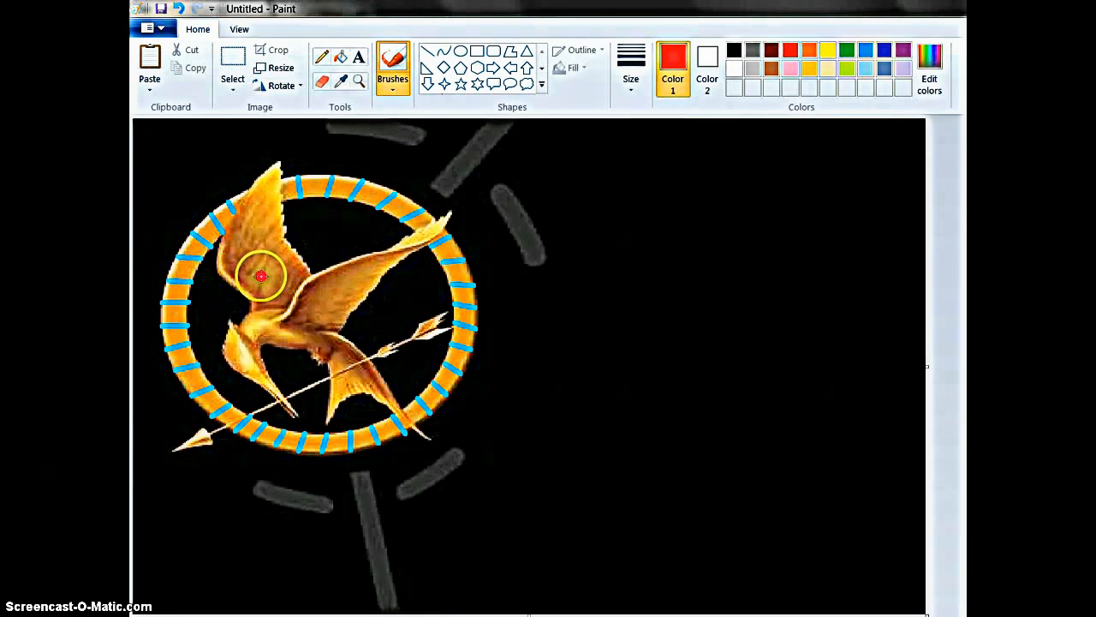
mouse_move(261, 276)
mouse_down()
mouse_move(252, 224)
mouse_move(260, 250)
mouse_move(267, 214)
mouse_move(276, 248)
mouse_move(257, 257)
mouse_move(257, 224)
mouse_move(257, 249)
mouse_move(254, 234)
mouse_move(267, 244)
mouse_up()
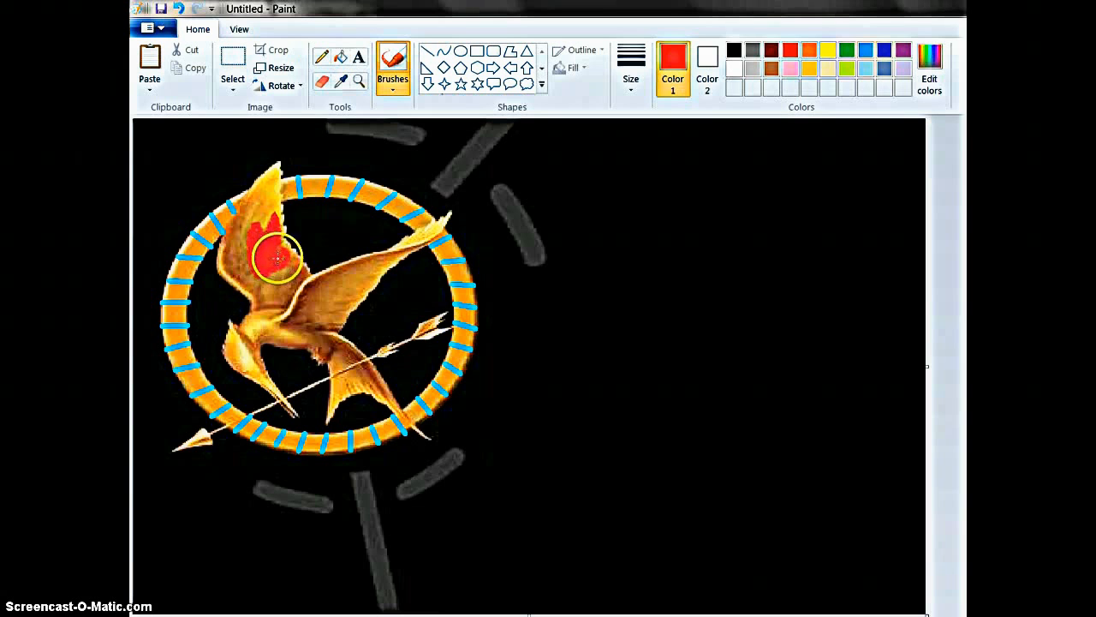
mouse_move(317, 313)
mouse_down()
mouse_move(322, 288)
mouse_move(316, 311)
mouse_move(337, 282)
mouse_move(354, 279)
mouse_move(315, 299)
mouse_move(343, 310)
mouse_move(321, 307)
mouse_move(348, 288)
mouse_up()
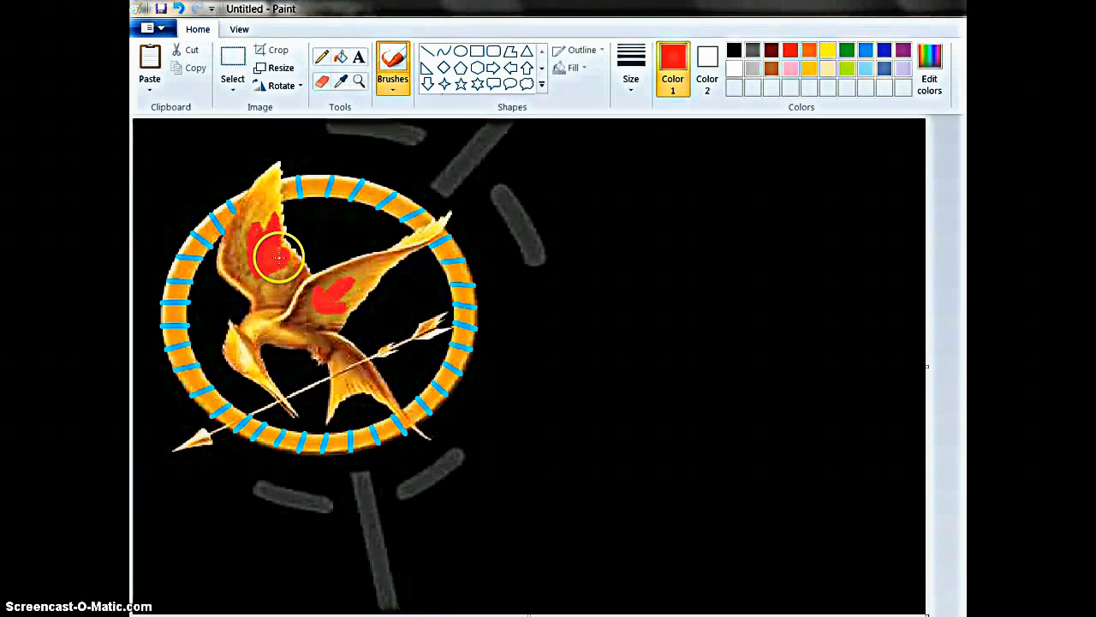
drag(281, 255, 277, 255)
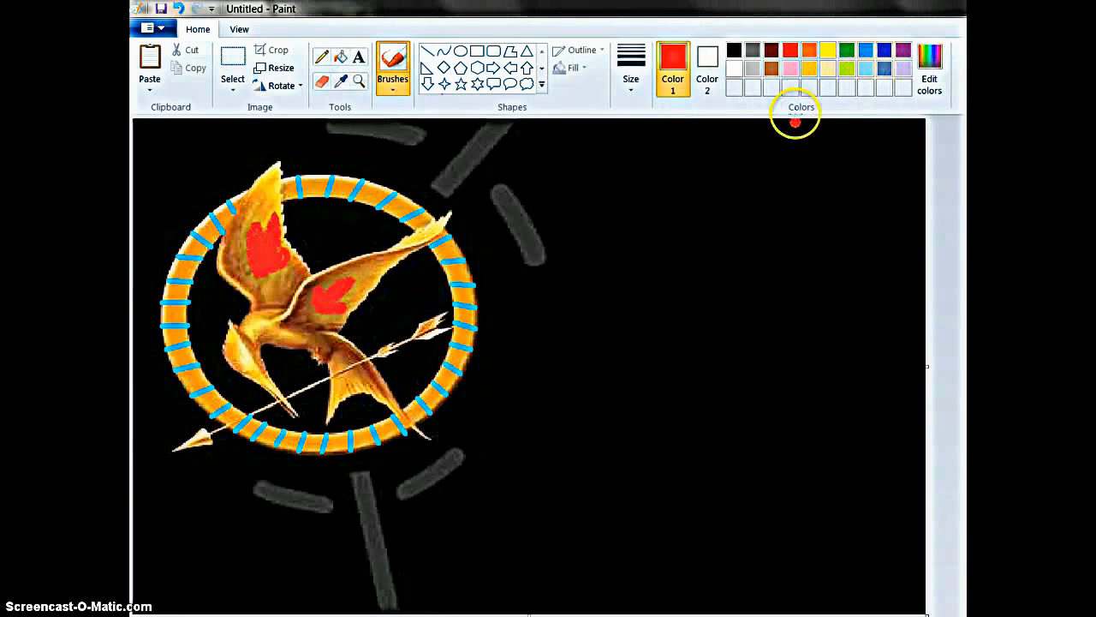
- Set Color 1 to orange and paint smaller flame strokes inside the red flames on both wings
click(808, 49)
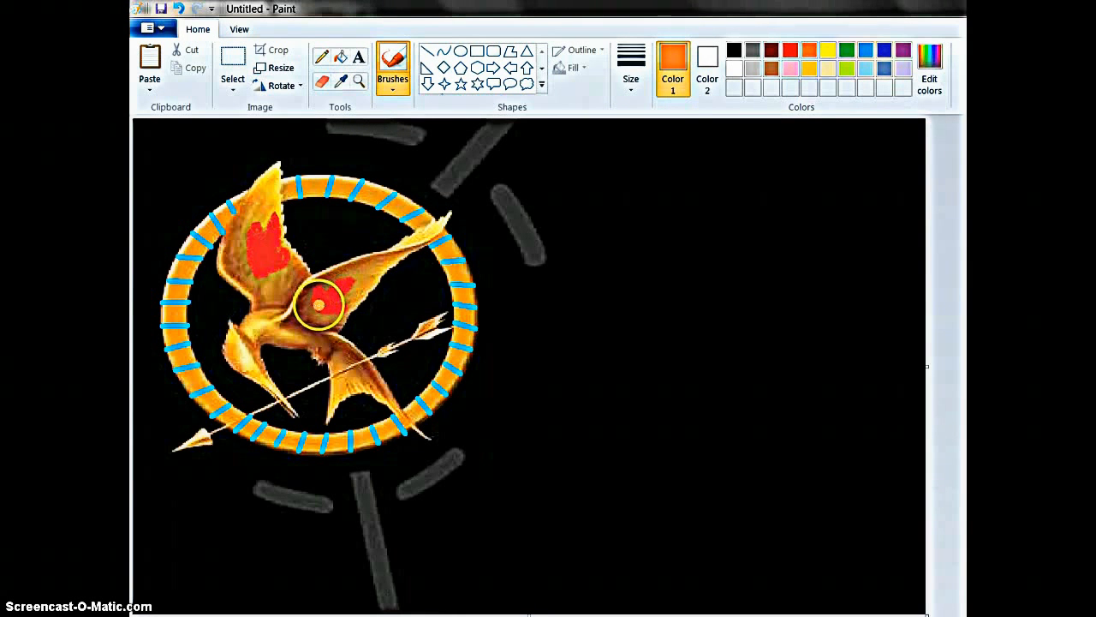
mouse_move(319, 308)
mouse_down()
mouse_move(334, 291)
mouse_move(323, 300)
mouse_move(335, 308)
mouse_up()
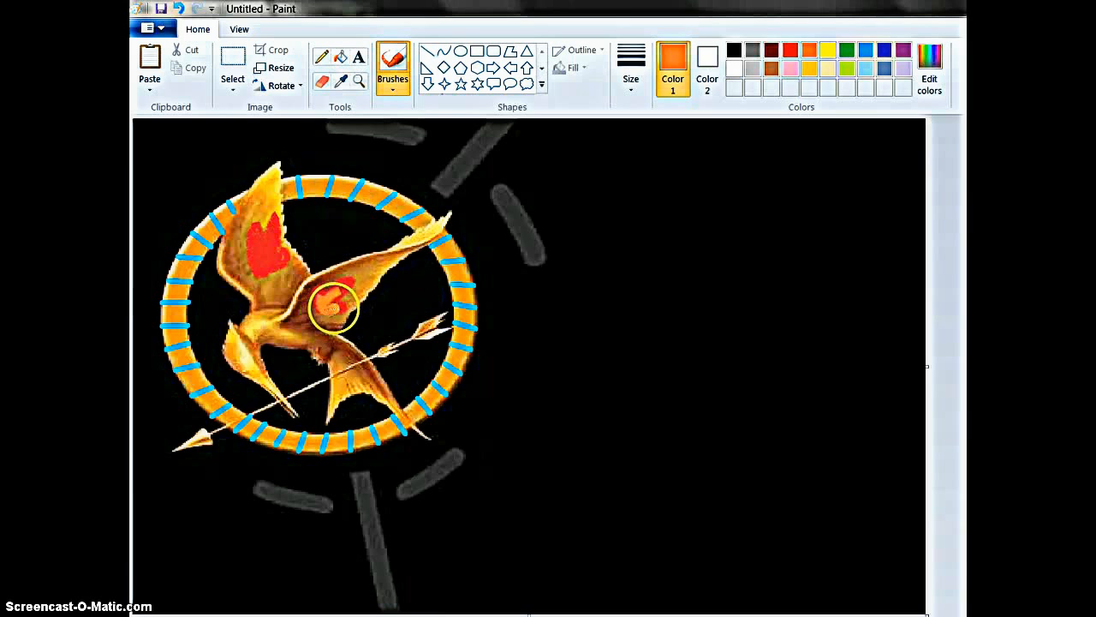
mouse_move(261, 272)
mouse_down()
mouse_move(257, 233)
mouse_move(264, 253)
mouse_move(271, 240)
mouse_move(257, 250)
mouse_move(273, 263)
mouse_up()
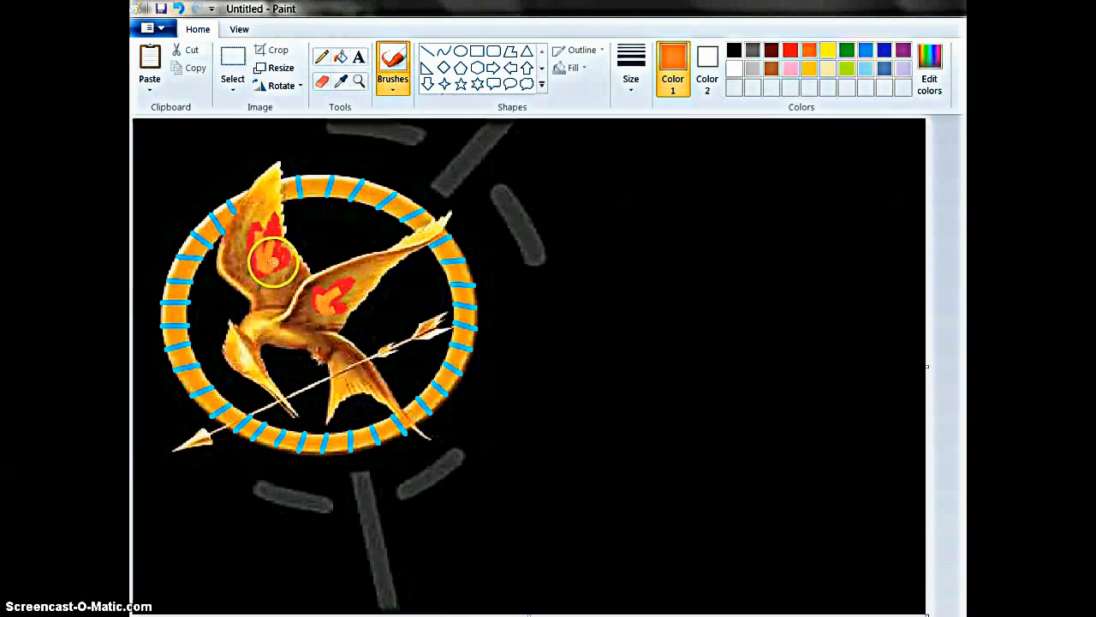
- Set Color 1 to gold and paint small flame centres inside the orange flames on both wings
click(808, 68)
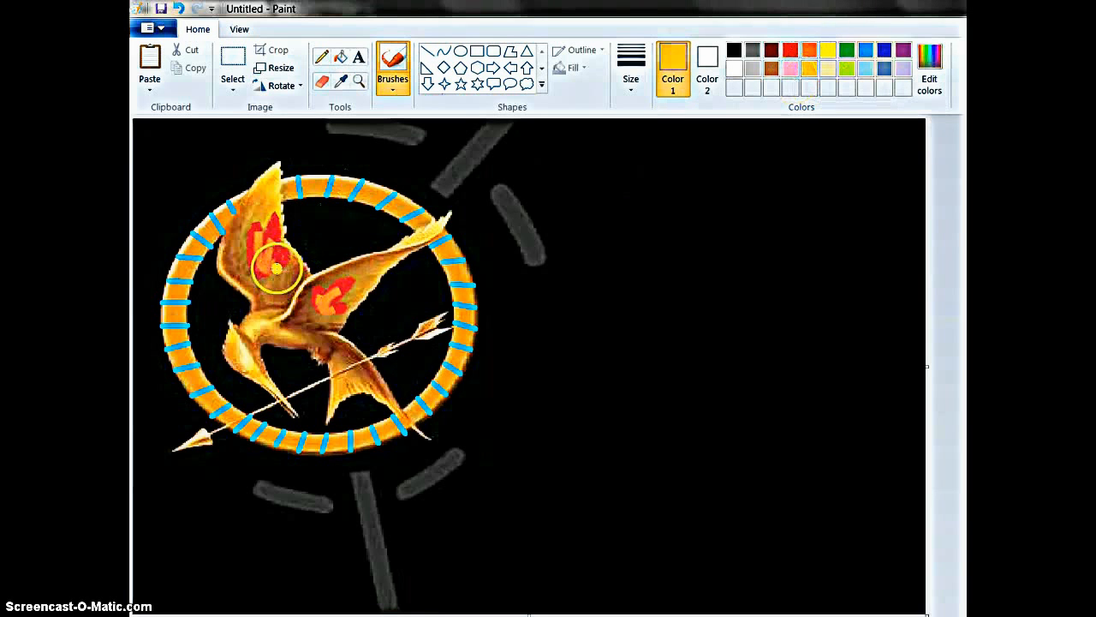
mouse_move(276, 268)
mouse_down()
mouse_move(262, 245)
mouse_move(272, 259)
mouse_move(267, 246)
mouse_move(259, 264)
mouse_move(272, 267)
mouse_up()
mouse_move(325, 296)
mouse_down()
mouse_move(336, 313)
mouse_move(319, 294)
mouse_move(319, 303)
mouse_move(338, 309)
mouse_up()
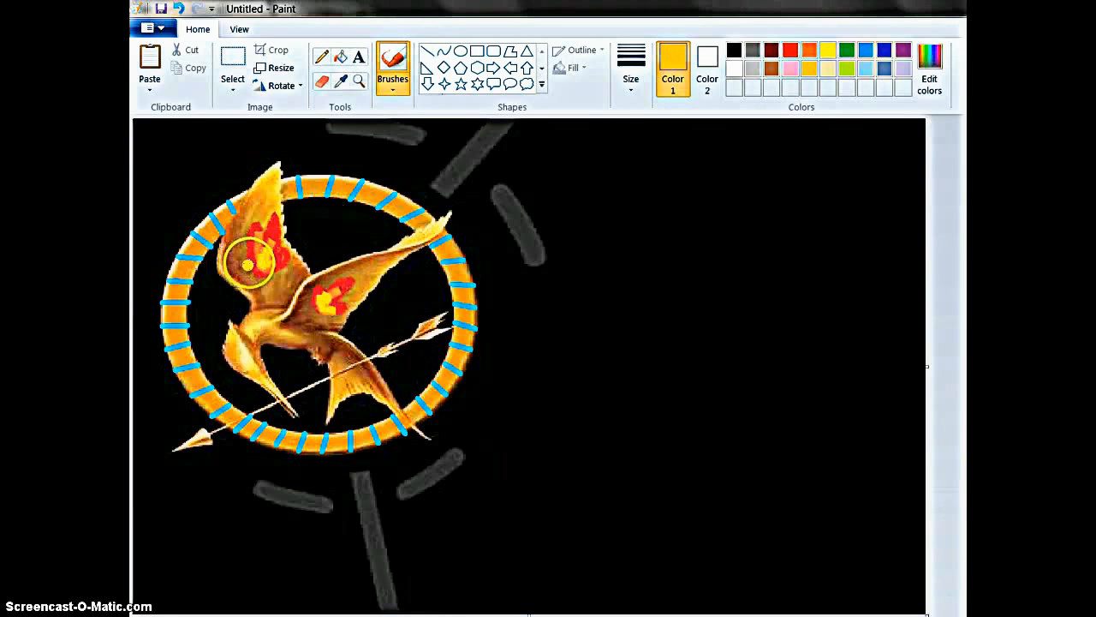
mouse_move(248, 264)
mouse_down()
mouse_move(237, 246)
mouse_move(245, 252)
mouse_up()
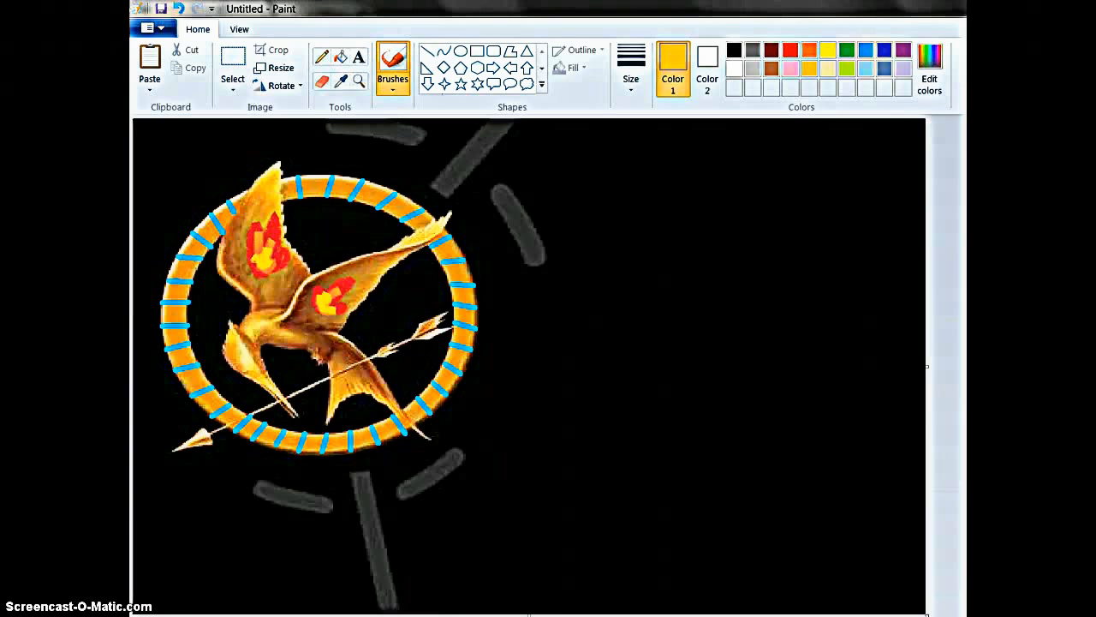
- Switch to the web browser and open images.google.com
right_click(456, 615)
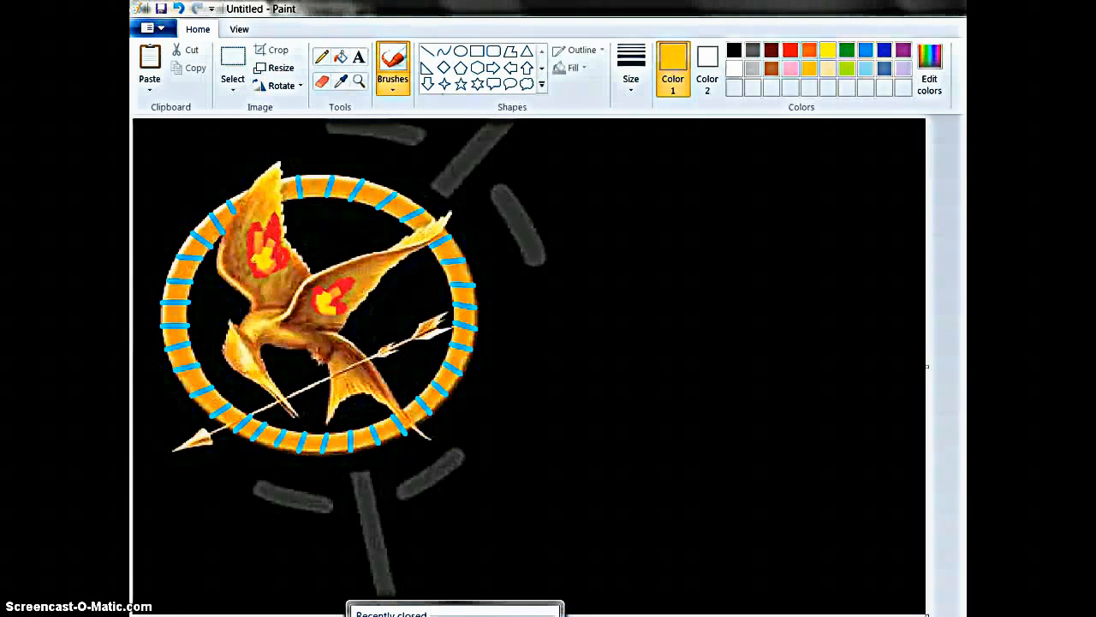
click(454, 615)
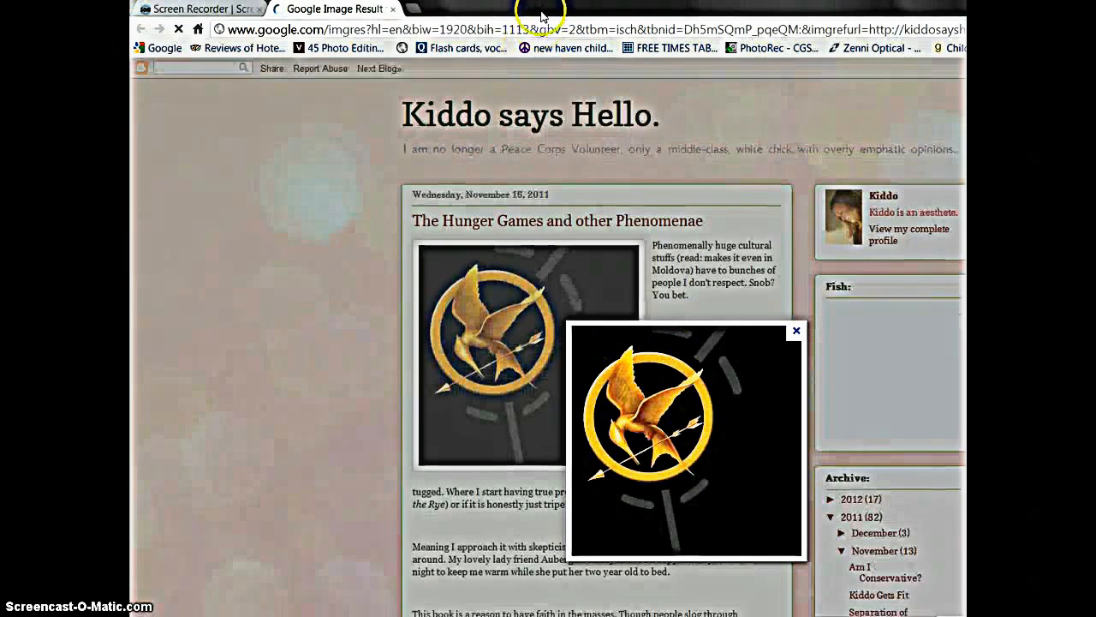
click(532, 29)
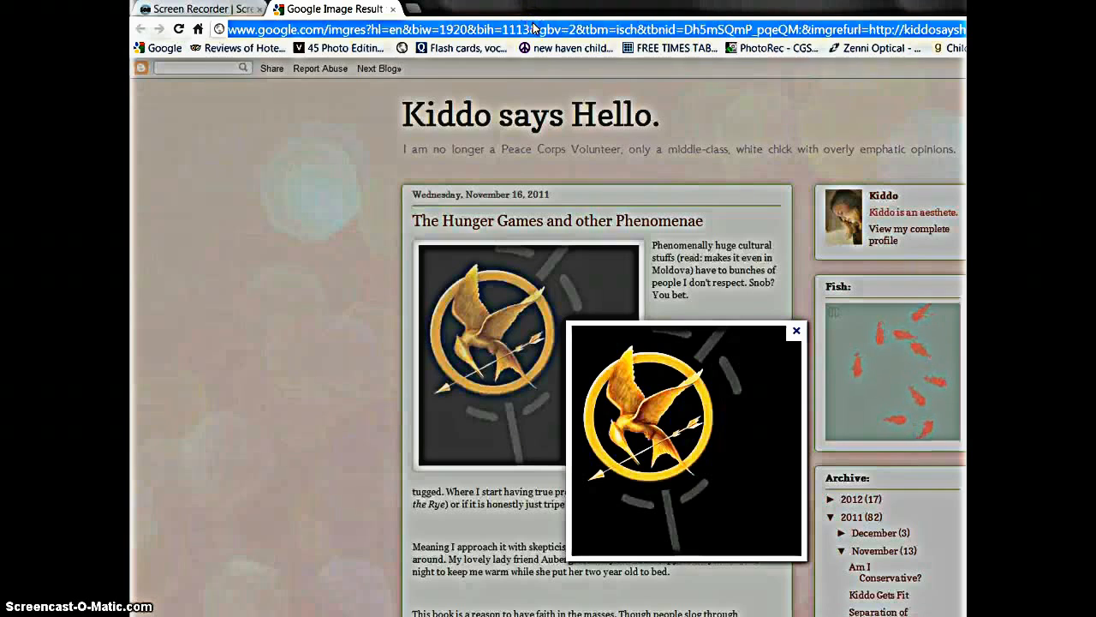
text(images.google.com)
key(Return)
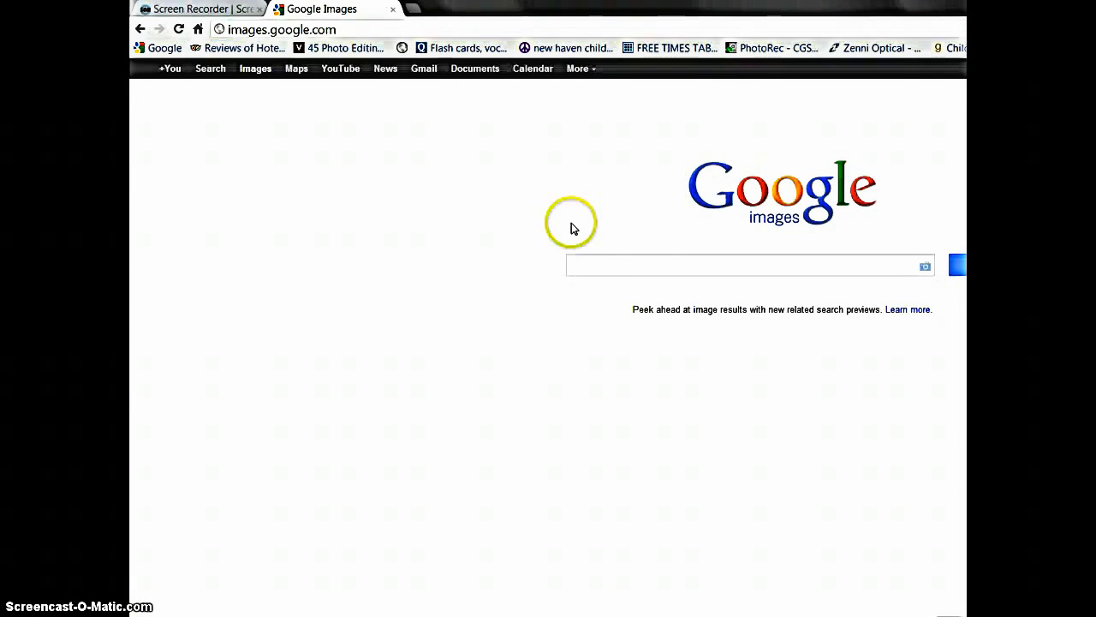
- Search Google Images for "the hunger games words"
click(646, 263)
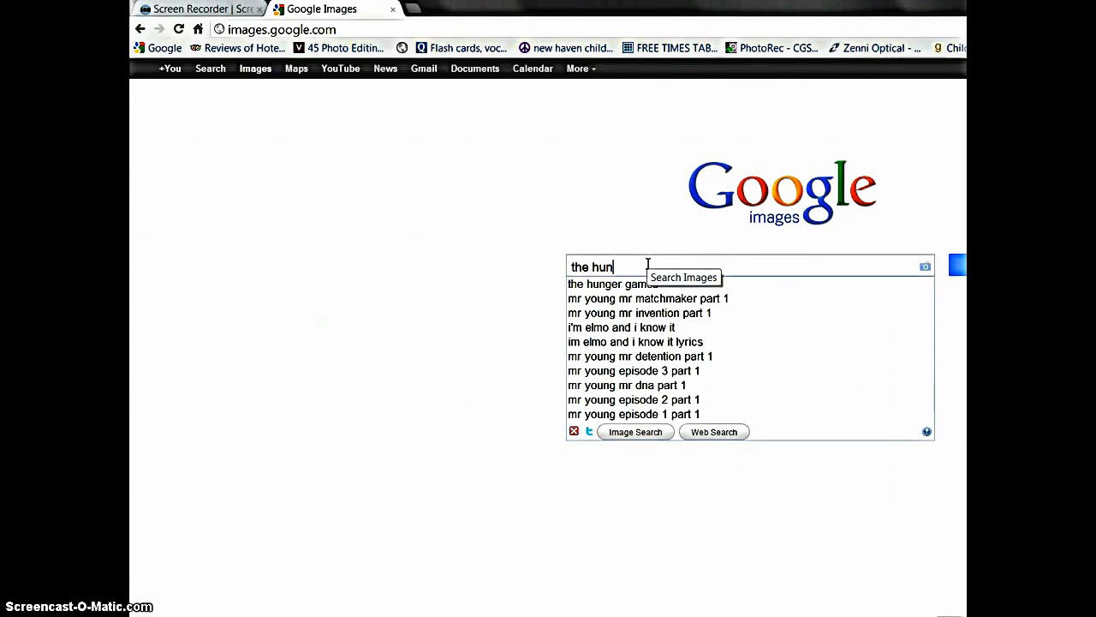
text(the hunger games wor)
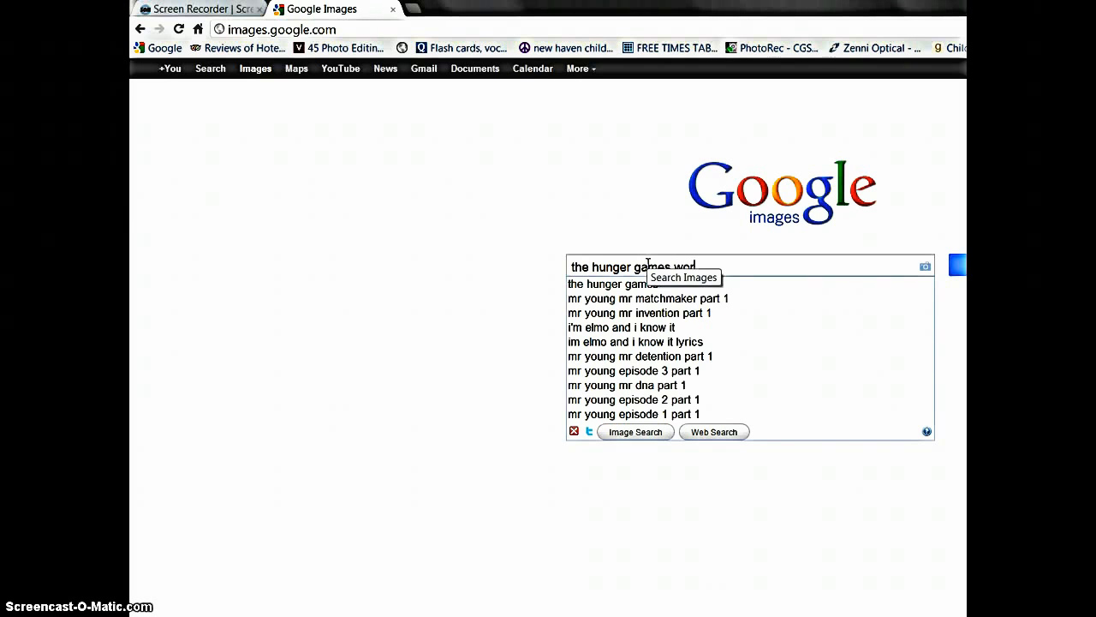
text(ds)
key(Return)
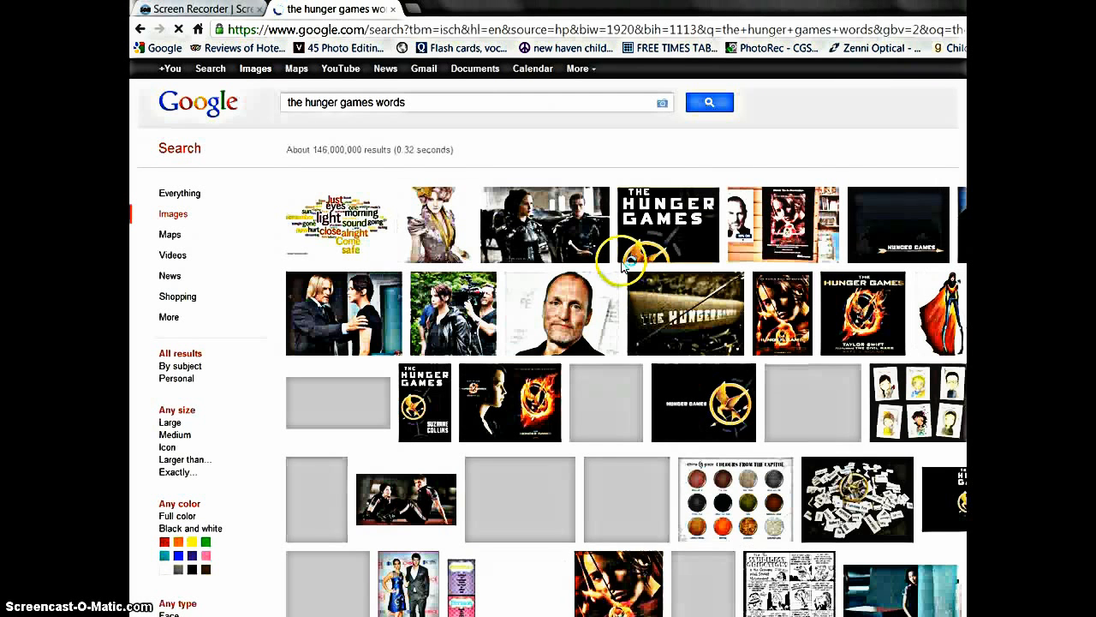
- Open the dark forest wallpaper result with the Hunger Games title over an arrow and copy its image
mouse_move(675, 236)
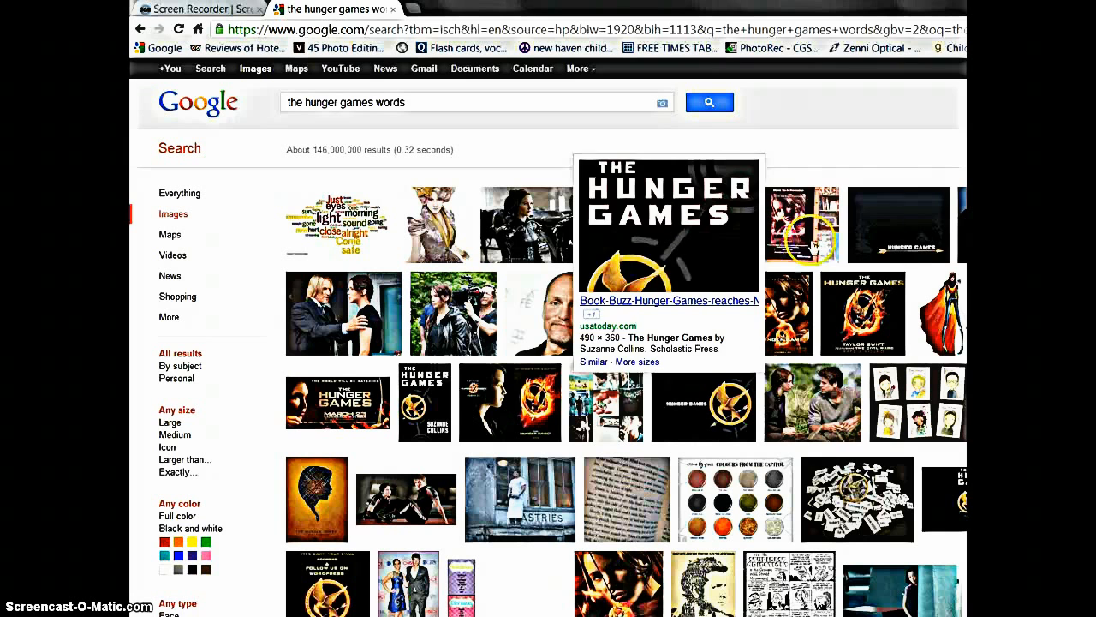
mouse_move(902, 235)
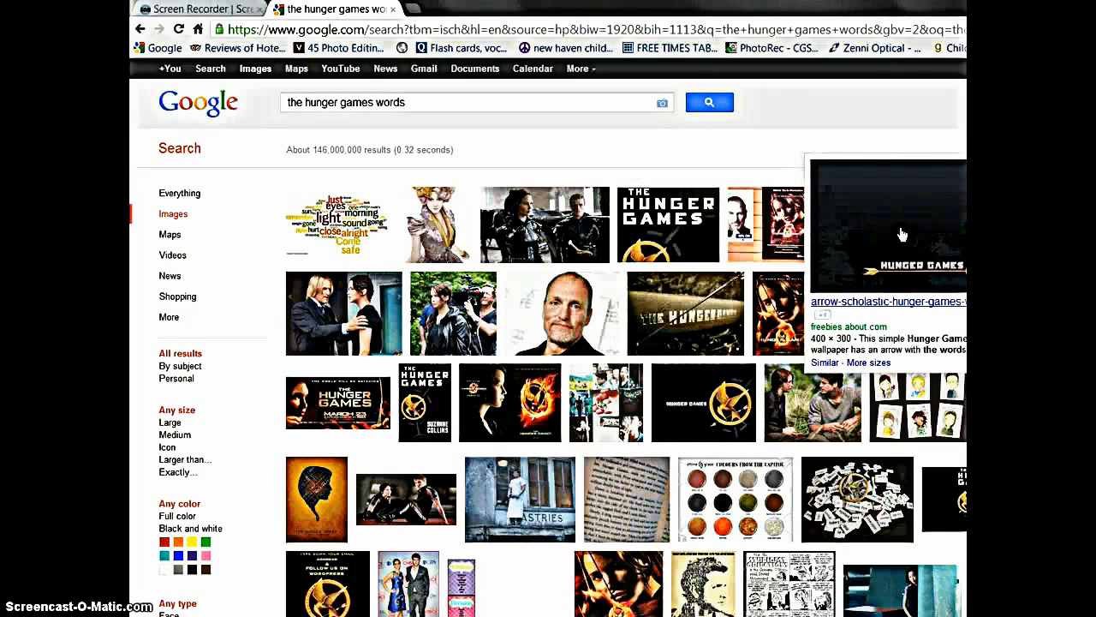
click(902, 235)
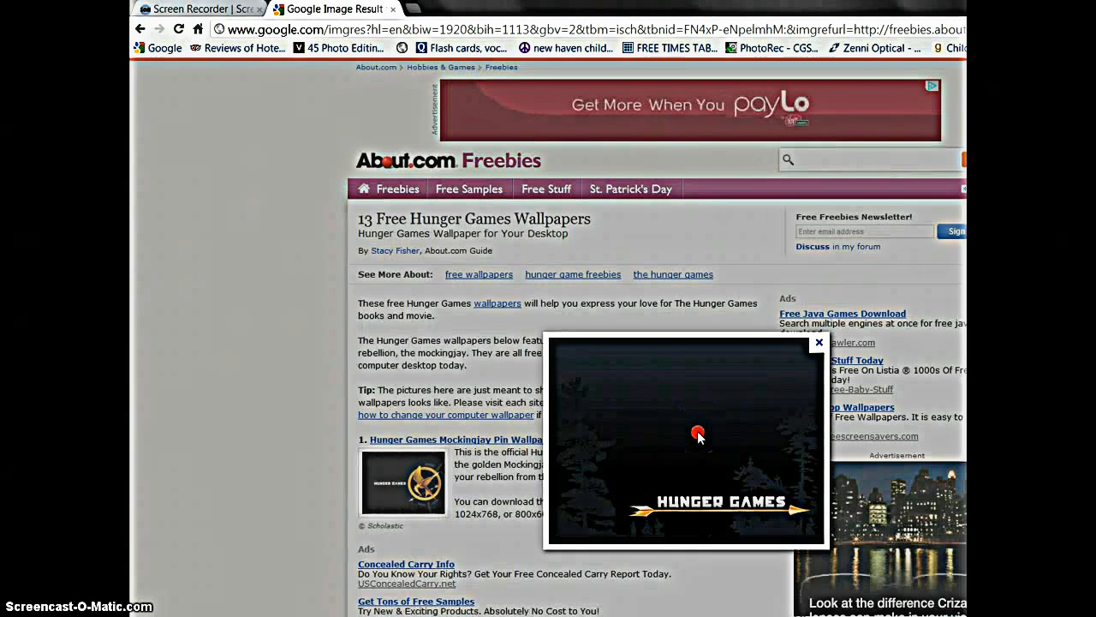
right_click(698, 437)
click(767, 480)
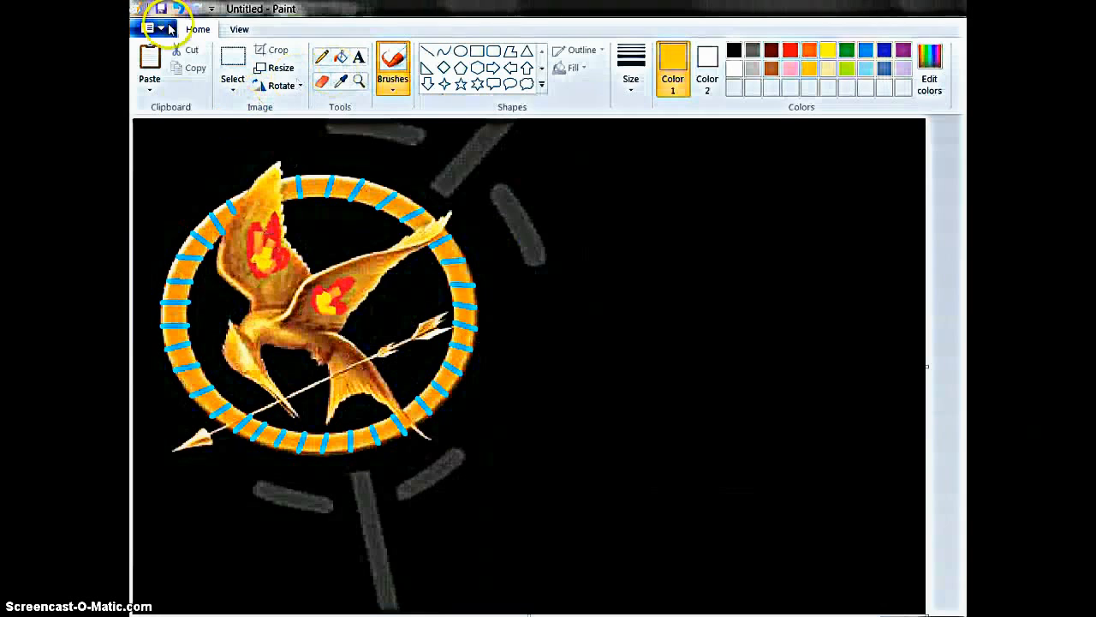
- Paste the copied wallpaper into the Paint picture, place it to the right of the mockingjay ring and enlarge it slightly
click(150, 58)
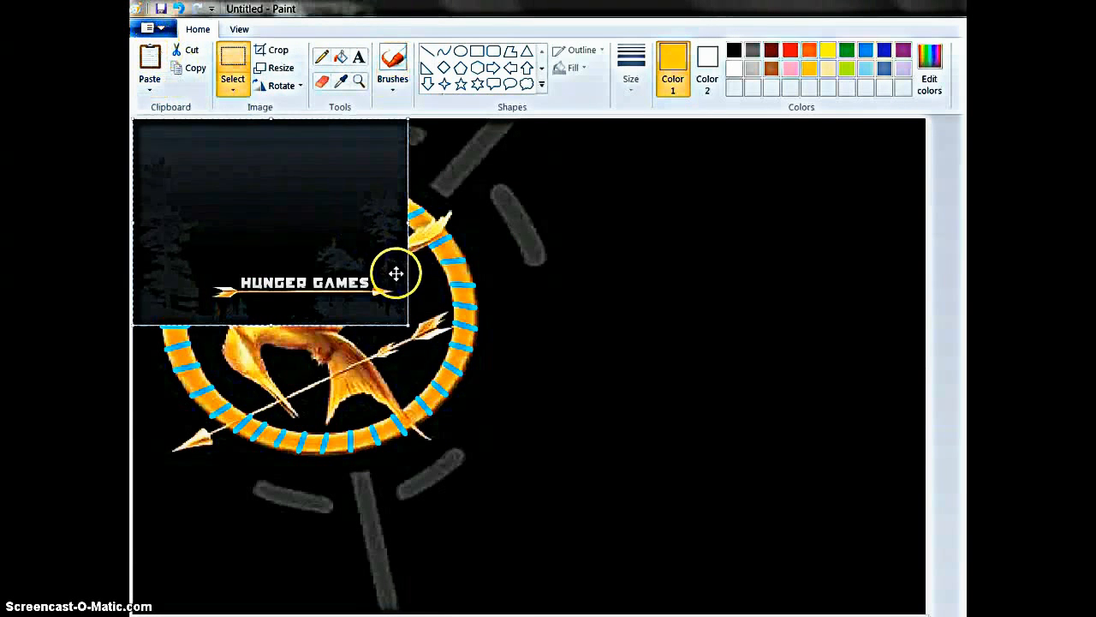
drag(394, 272, 863, 441)
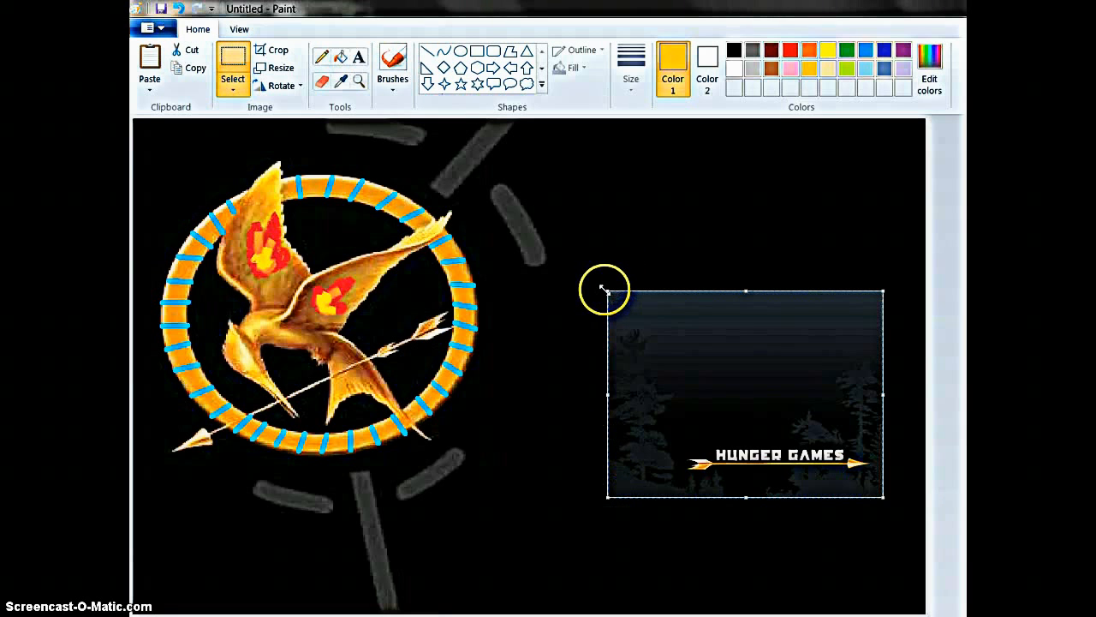
drag(605, 292, 554, 246)
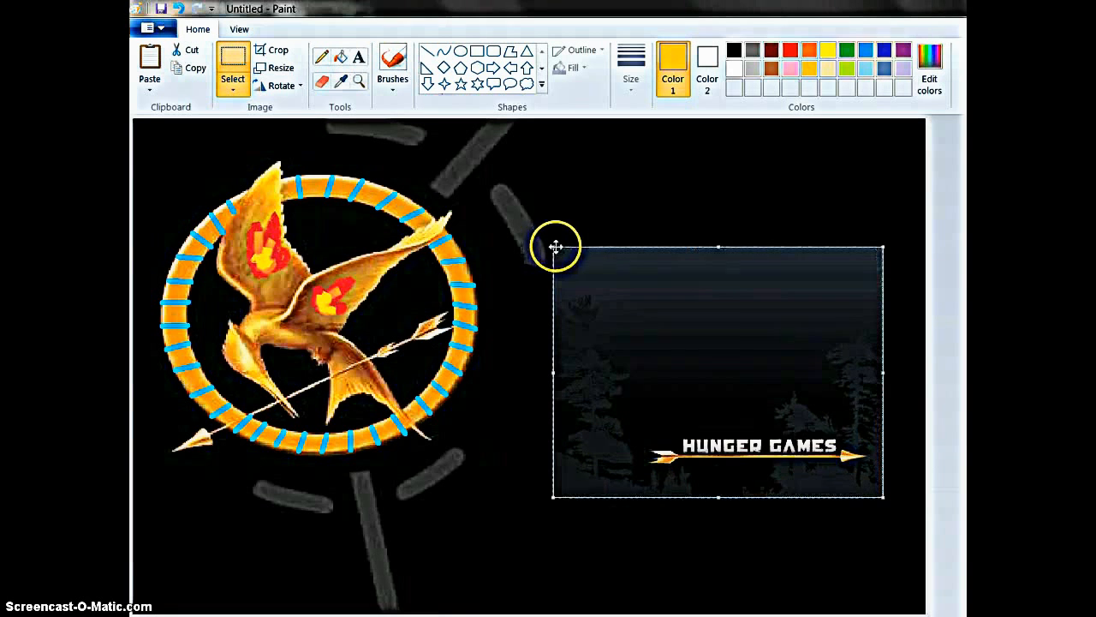
click(630, 223)
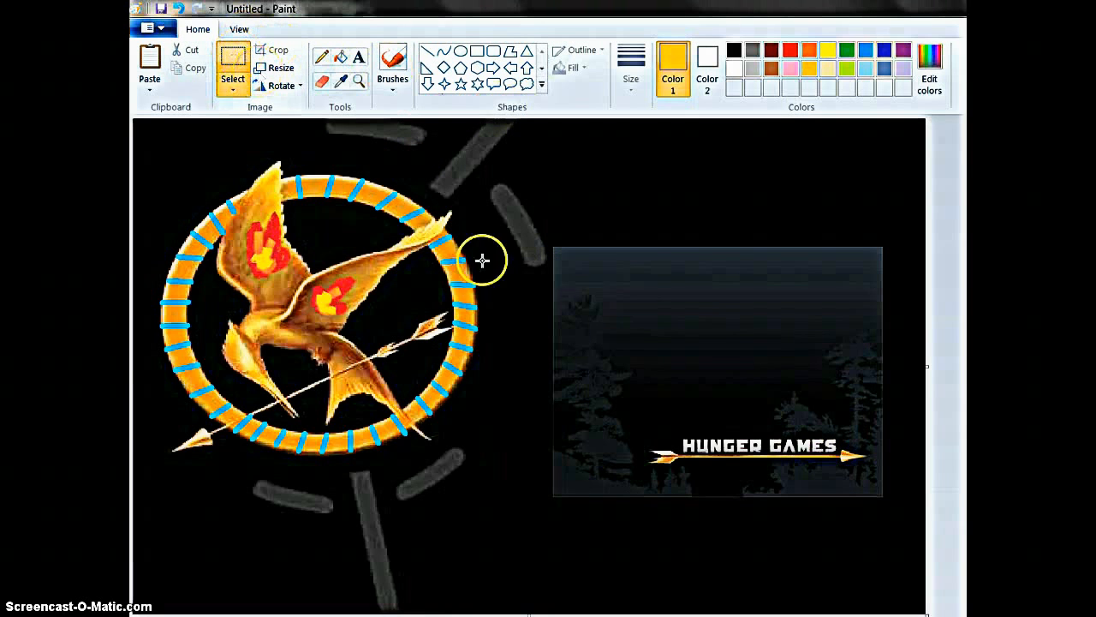
- Delete the upper part of the pasted wallpaper above the Hunger Games title and fill the white gap with black
drag(553, 245, 871, 290)
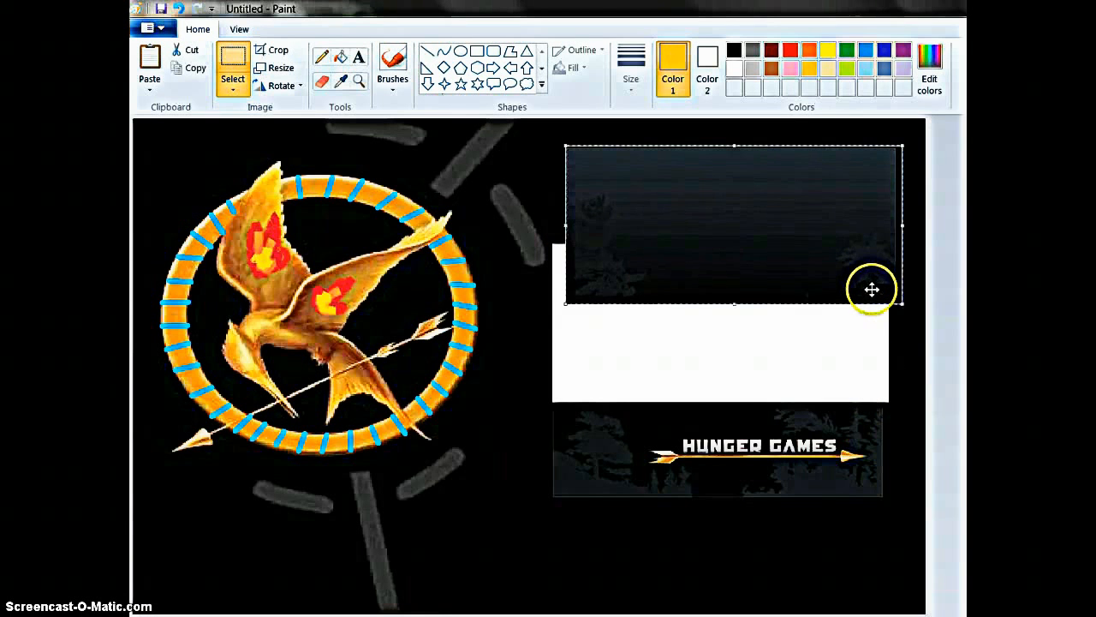
key(Delete)
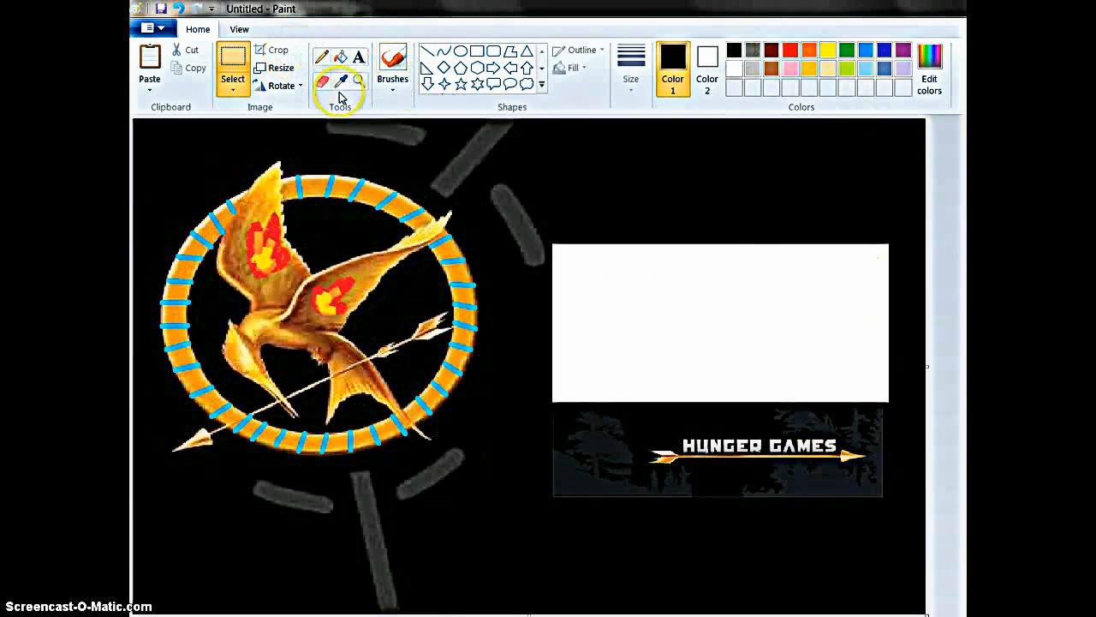
click(342, 58)
click(662, 322)
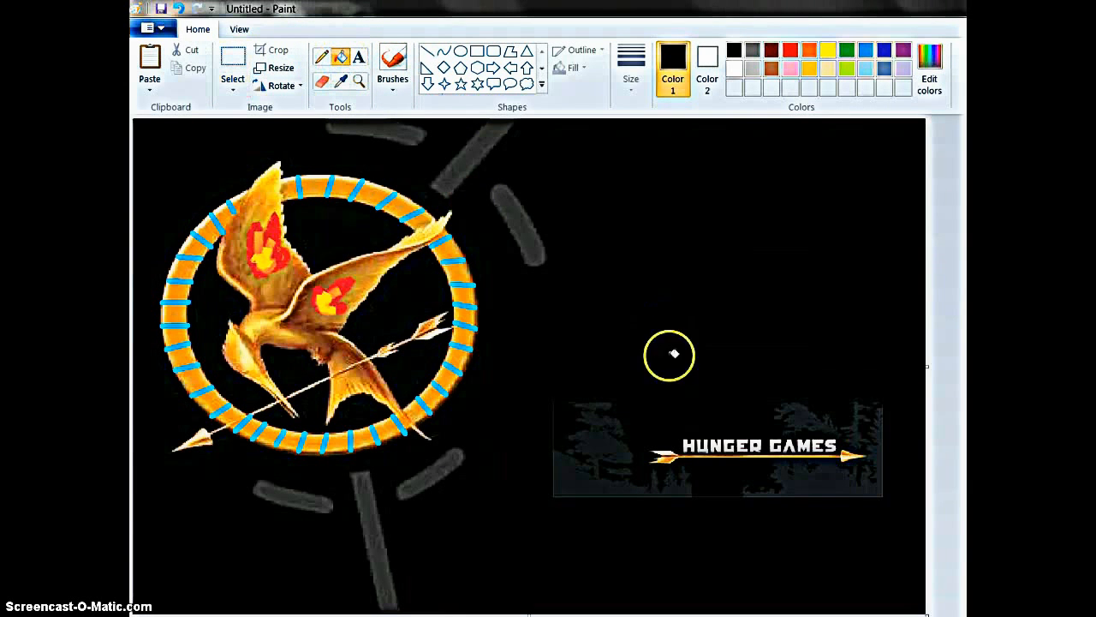
- Delete the forest area to the left of the arrow and fill the white gap with black
click(231, 58)
drag(541, 379, 785, 355)
key(Delete)
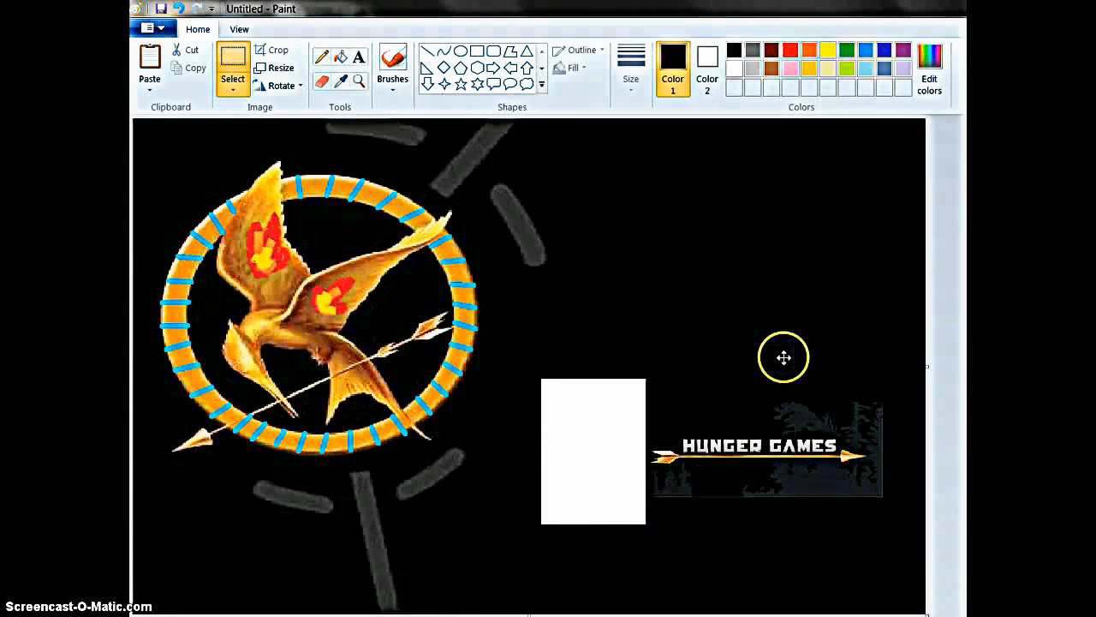
click(341, 60)
click(582, 445)
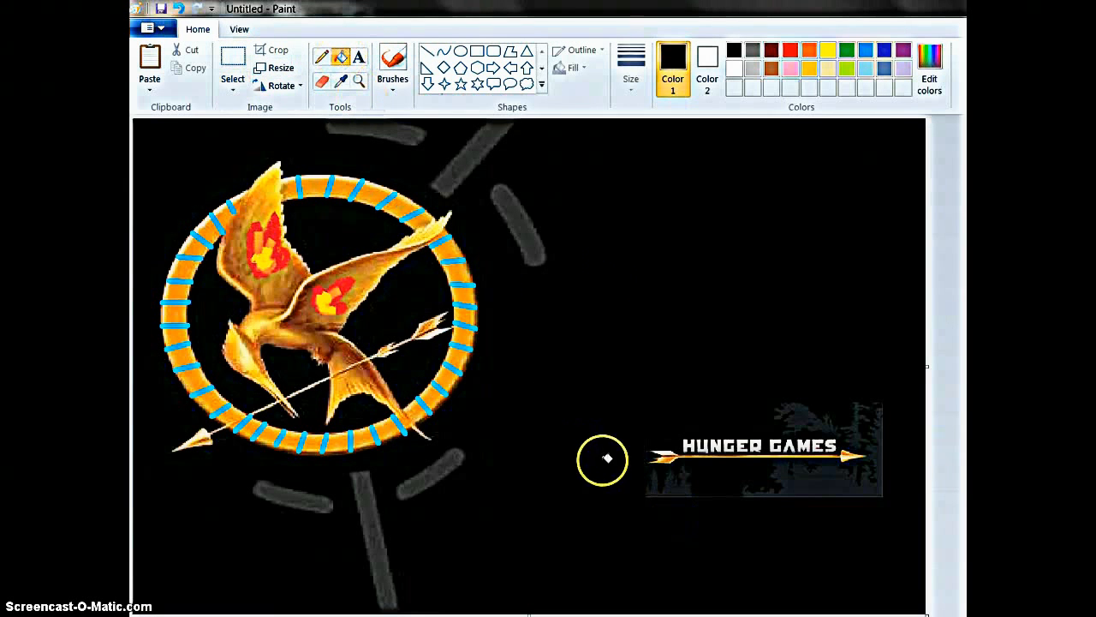
- Delete the forest strip below the arrow and fill the white gap with black
click(232, 58)
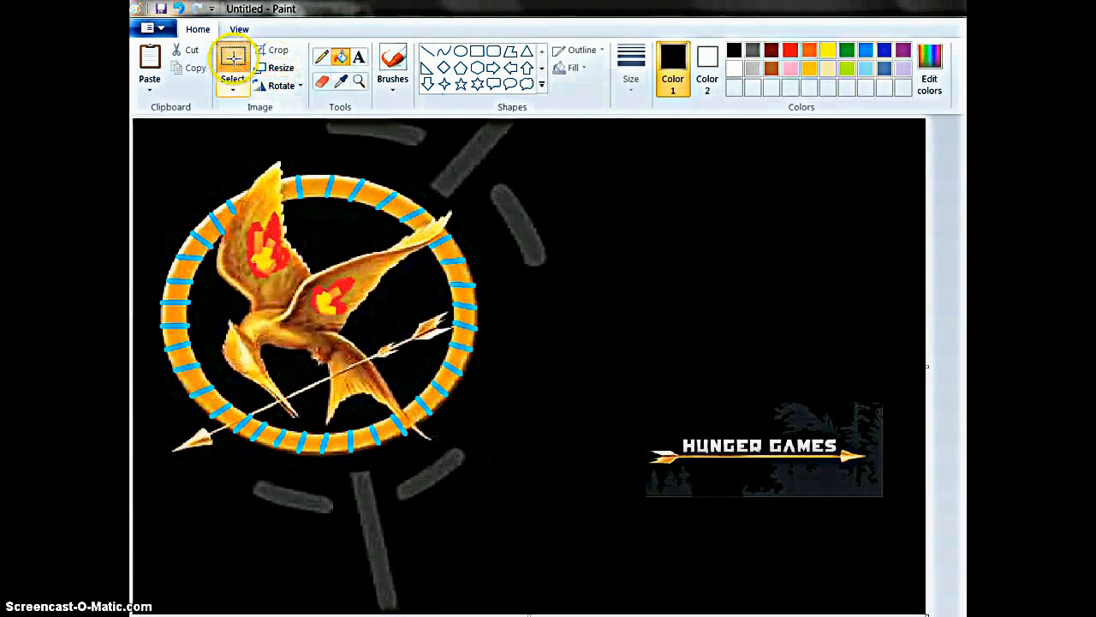
drag(623, 466, 896, 525)
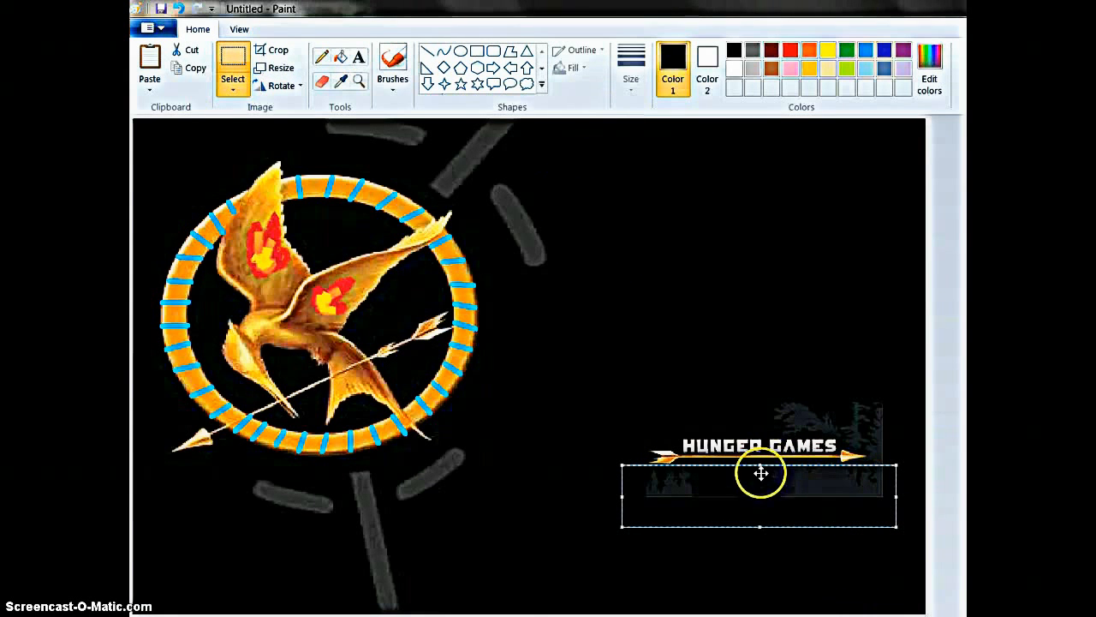
drag(761, 470, 764, 281)
key(Delete)
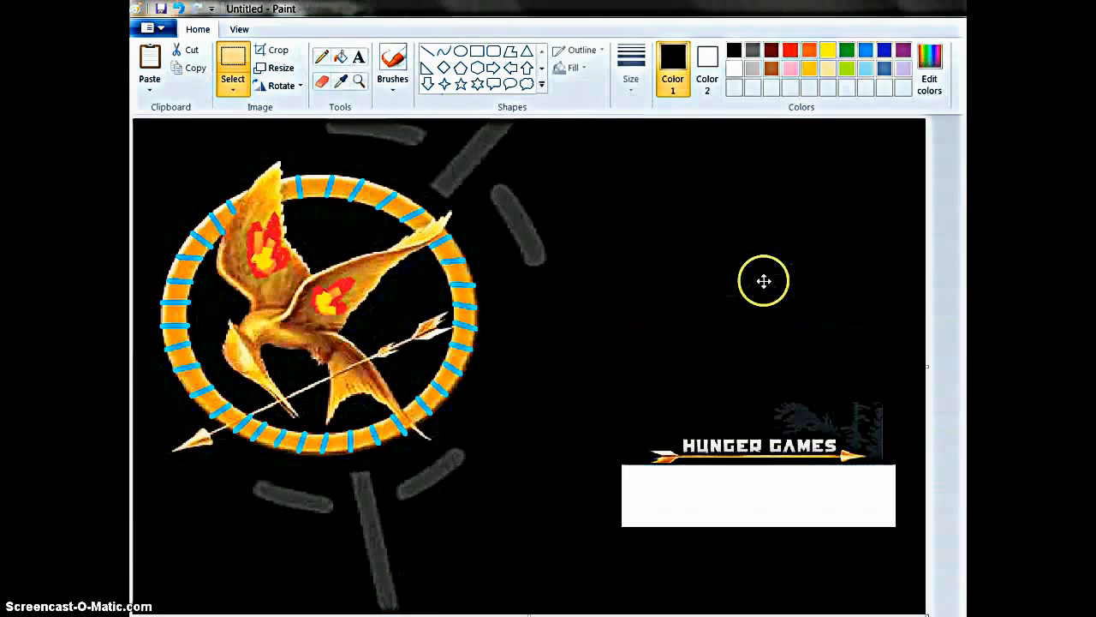
click(341, 57)
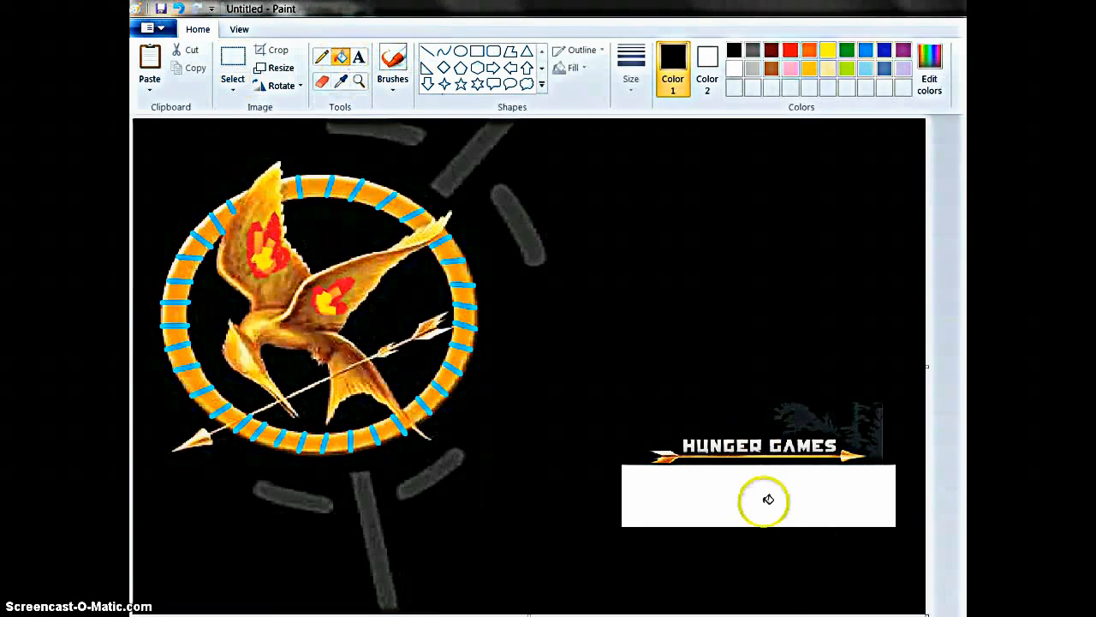
click(766, 496)
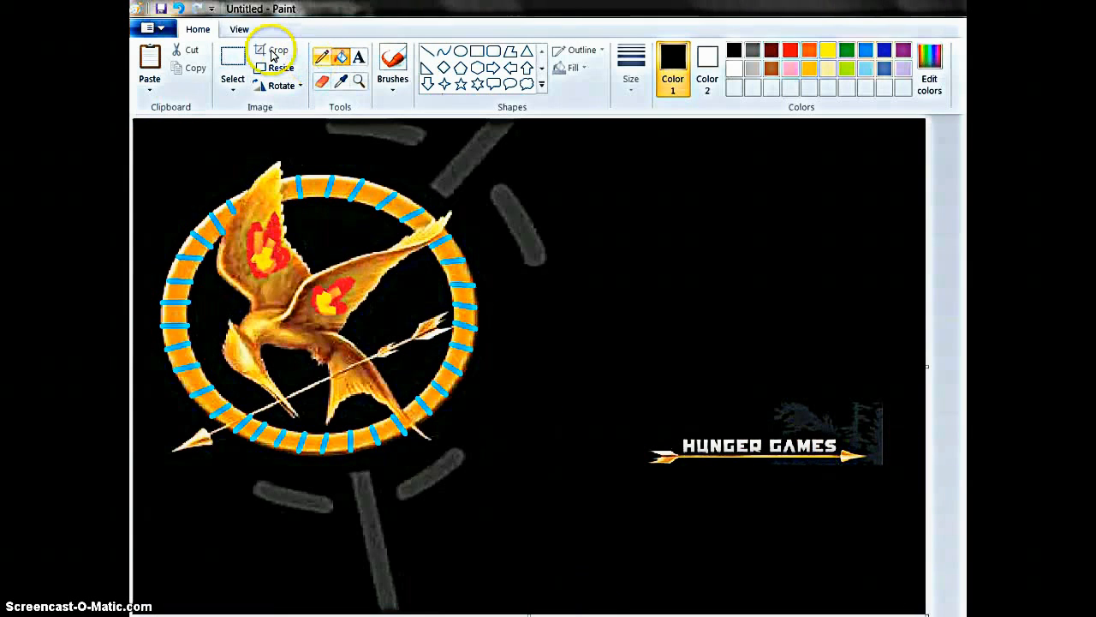
- Move the Hunger Games title with its arrow up and closer to the ring, and fill the vacated area with black
click(233, 64)
drag(615, 416, 901, 485)
drag(898, 445, 837, 334)
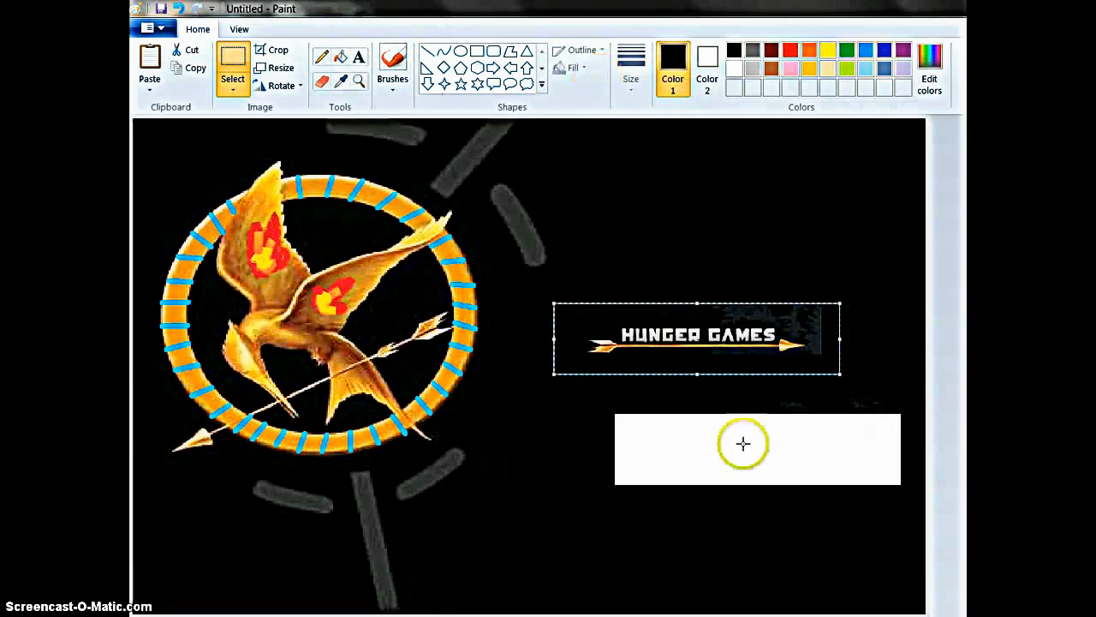
click(340, 57)
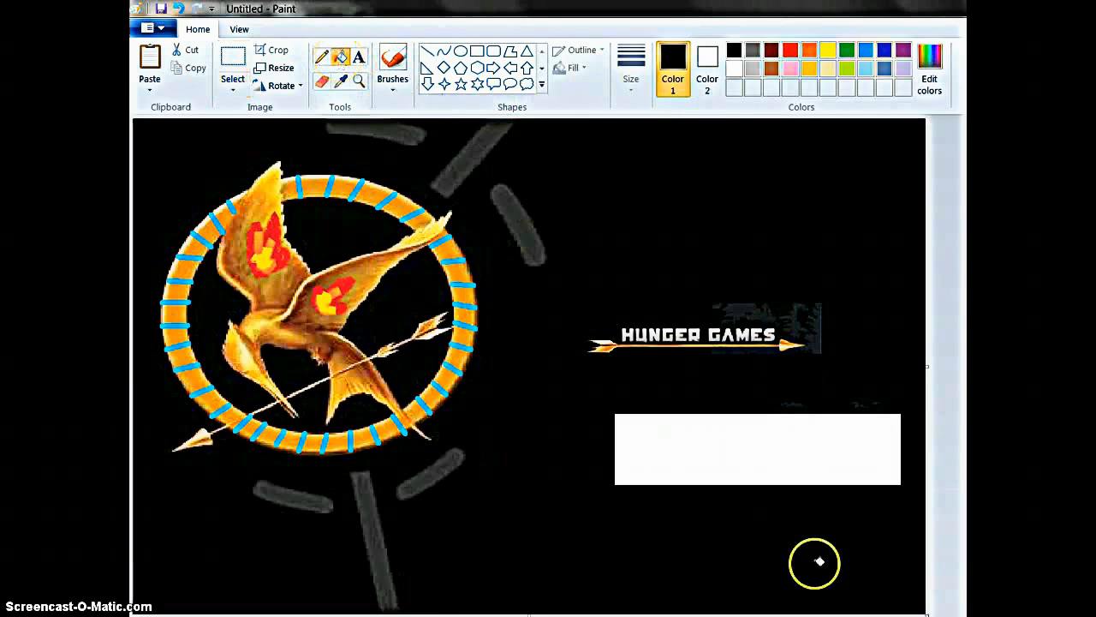
click(800, 450)
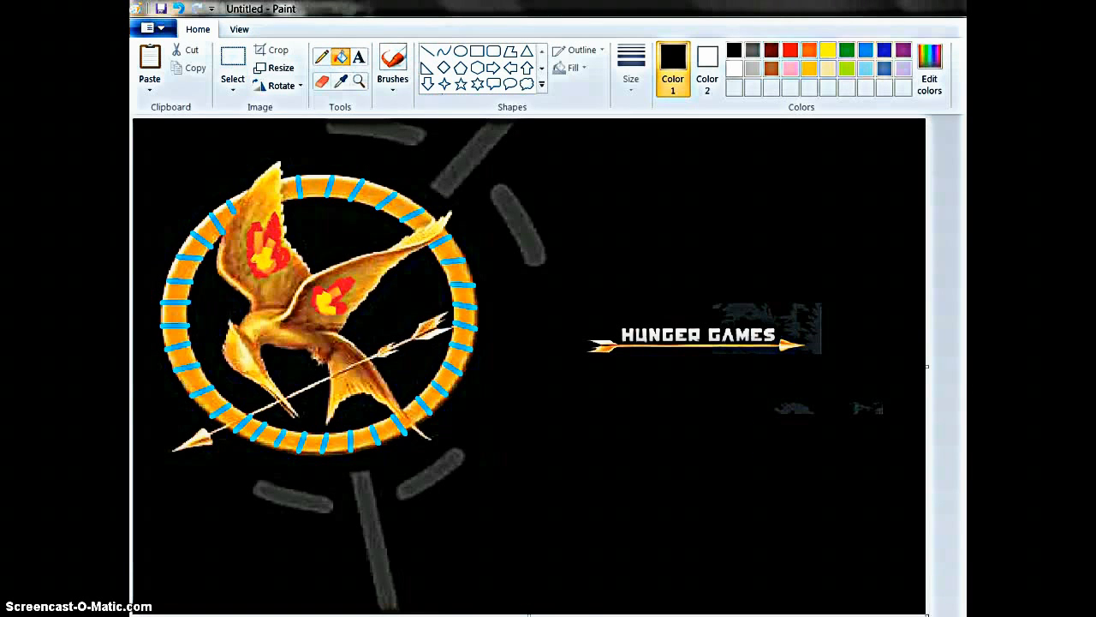
- Switch to the browser and search Google Images for "may the odds be ever in your favor", previewing a few results
click(457, 615)
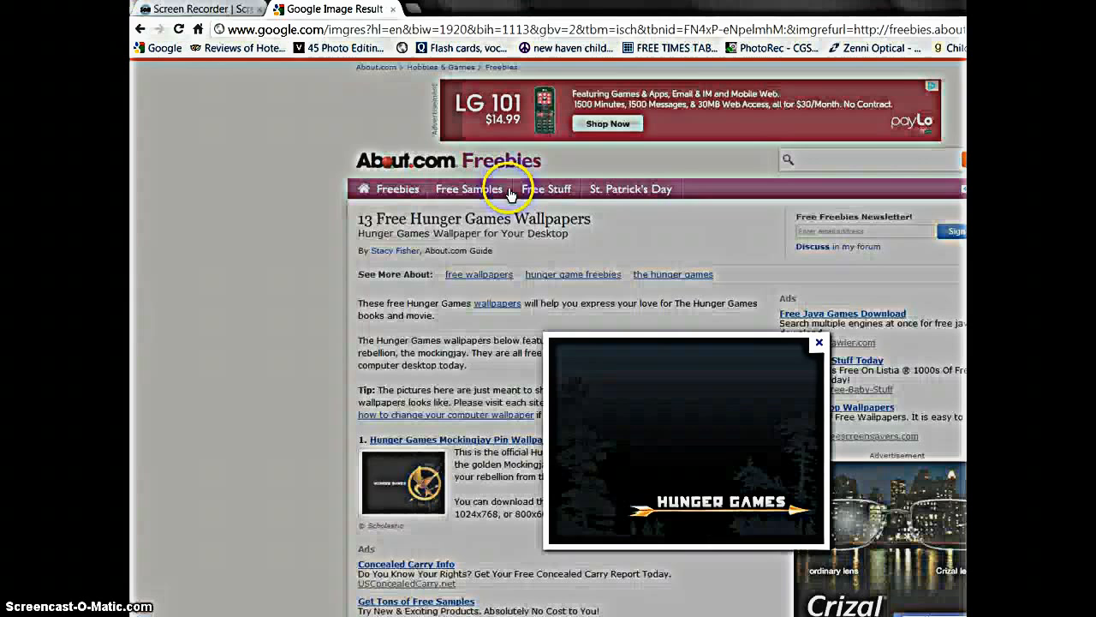
click(420, 29)
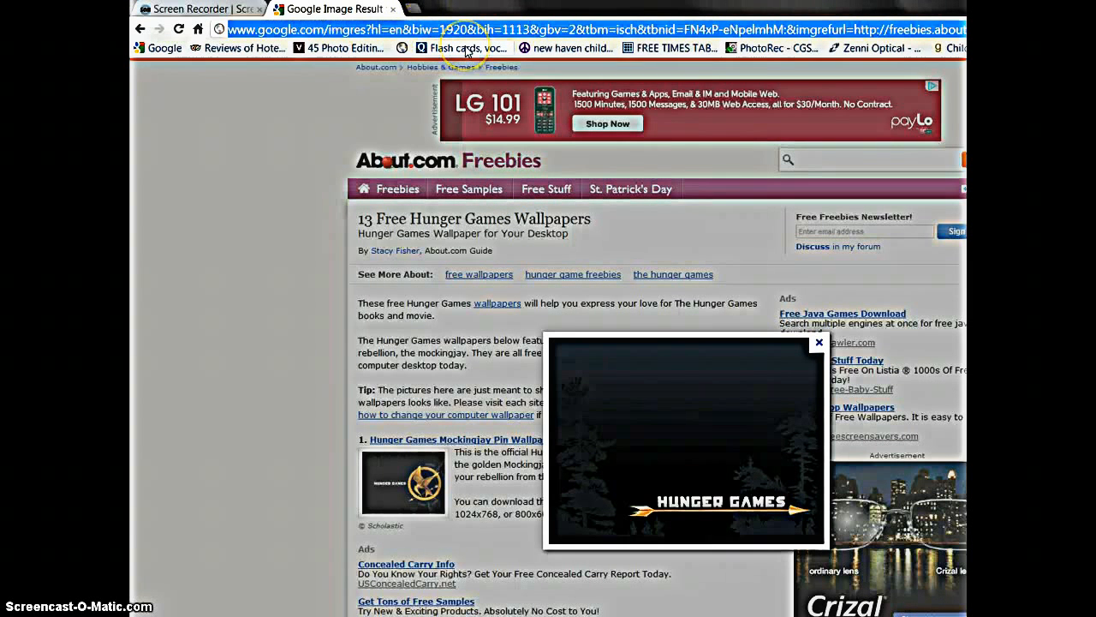
text(may the )
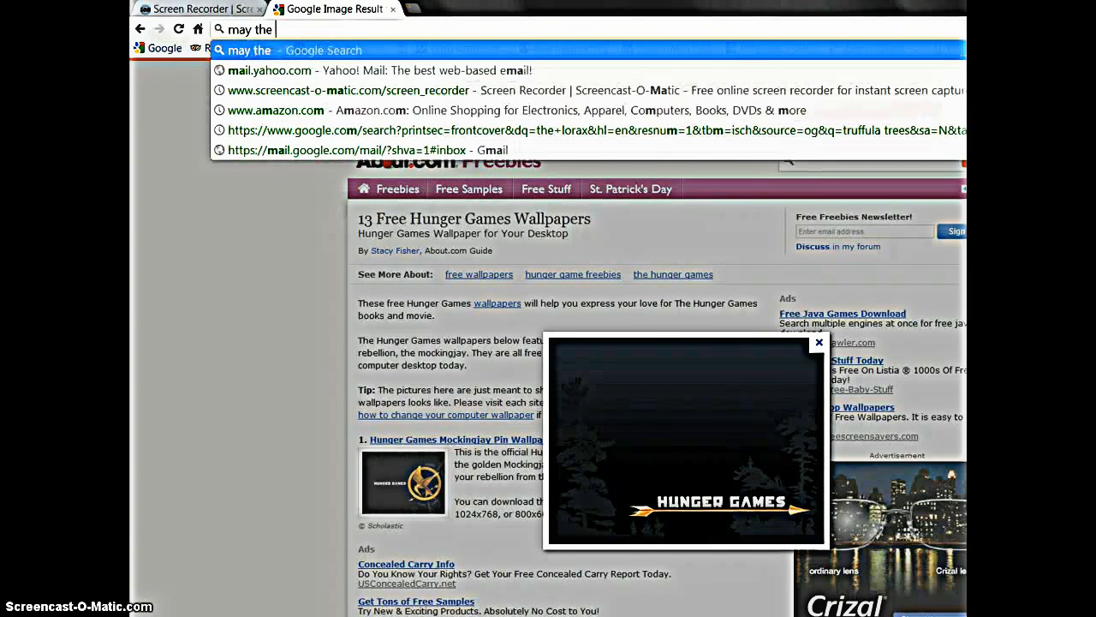
text(odds)
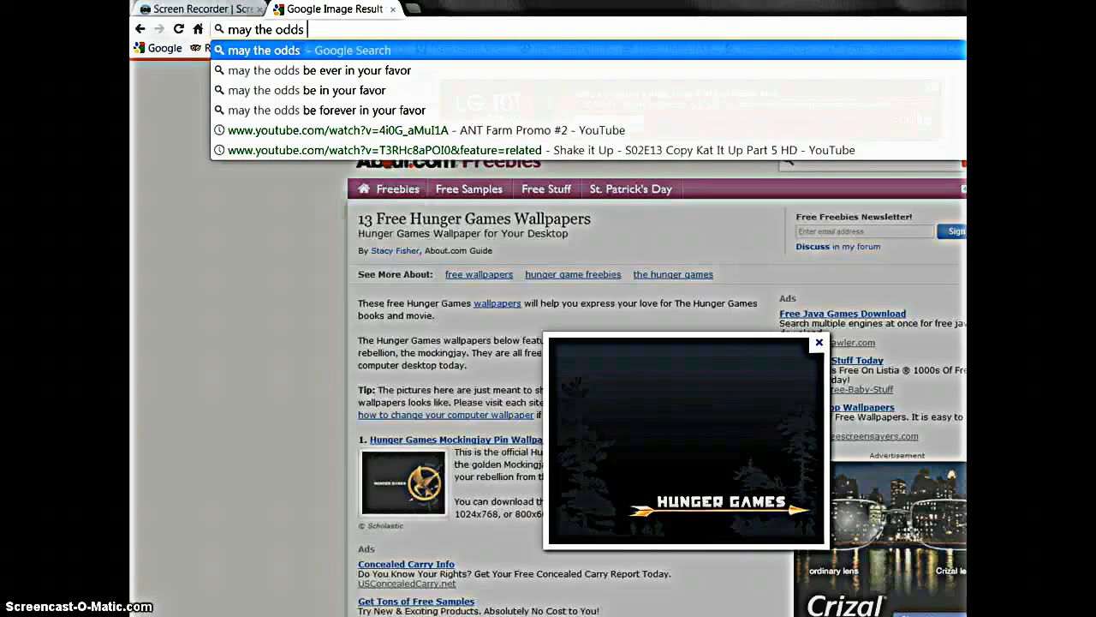
key(Down)
key(Return)
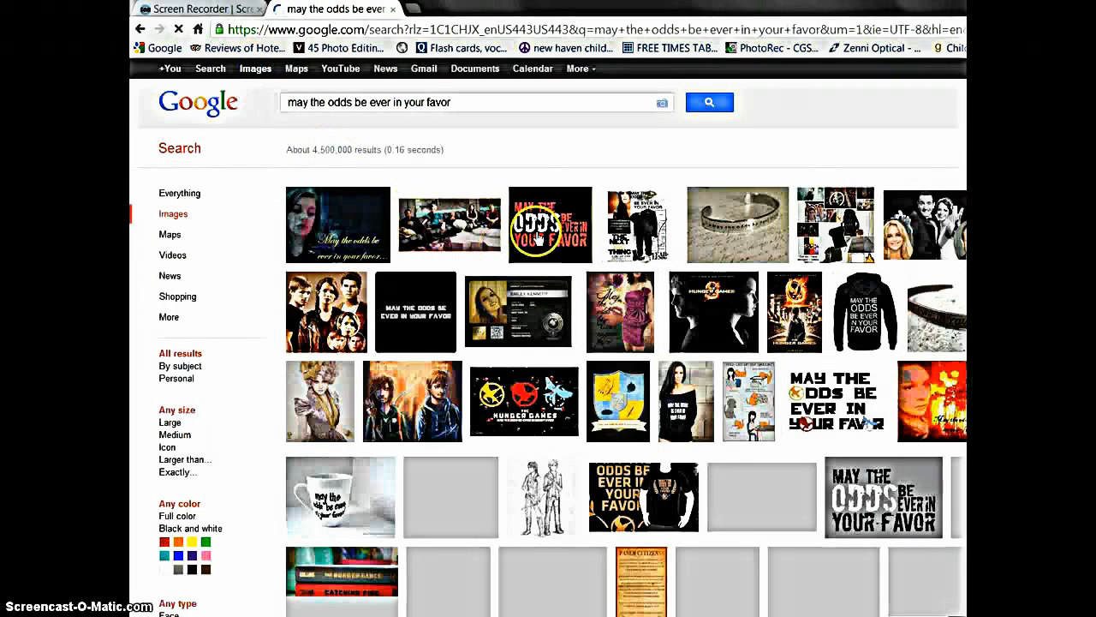
mouse_move(886, 321)
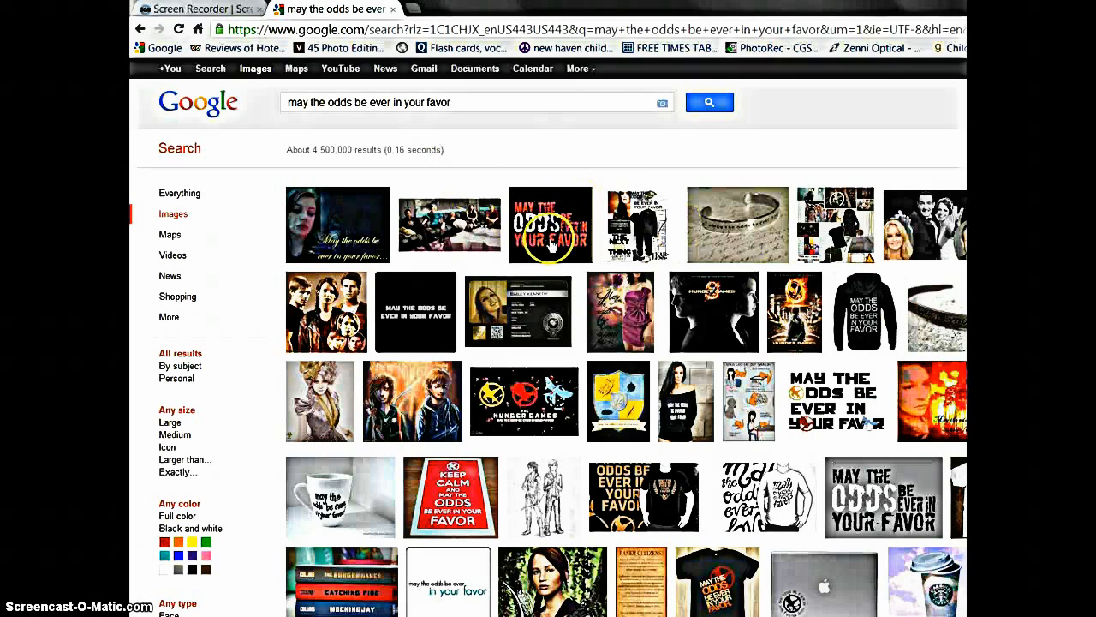
mouse_move(551, 246)
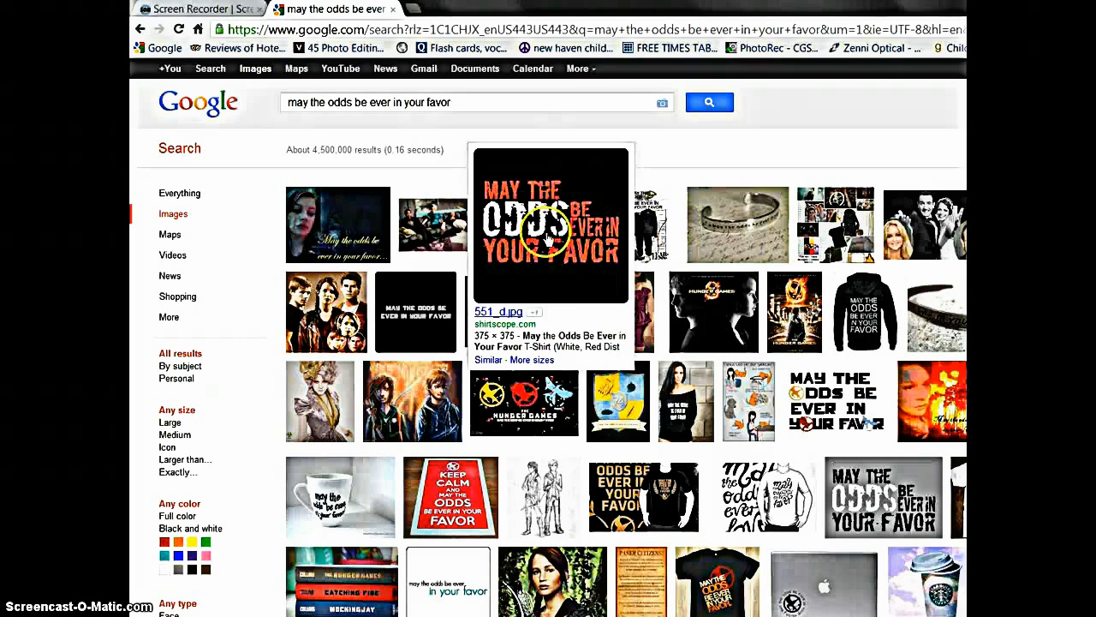
mouse_move(532, 426)
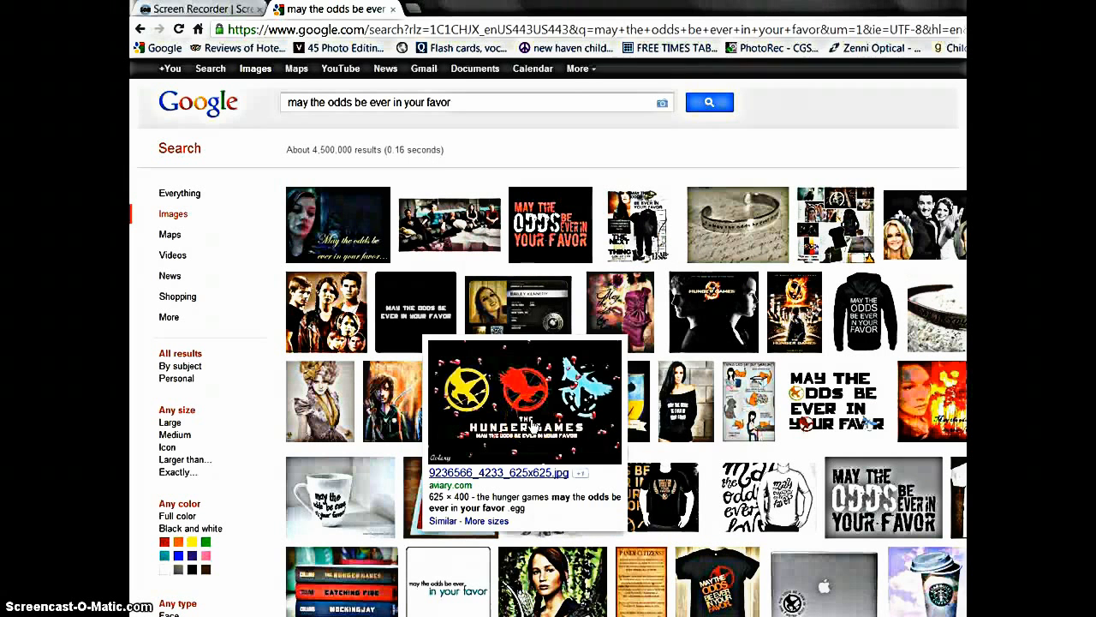
- Refine the image search to "may the odds be ever in your favor the hunger games"
click(477, 103)
text(the)
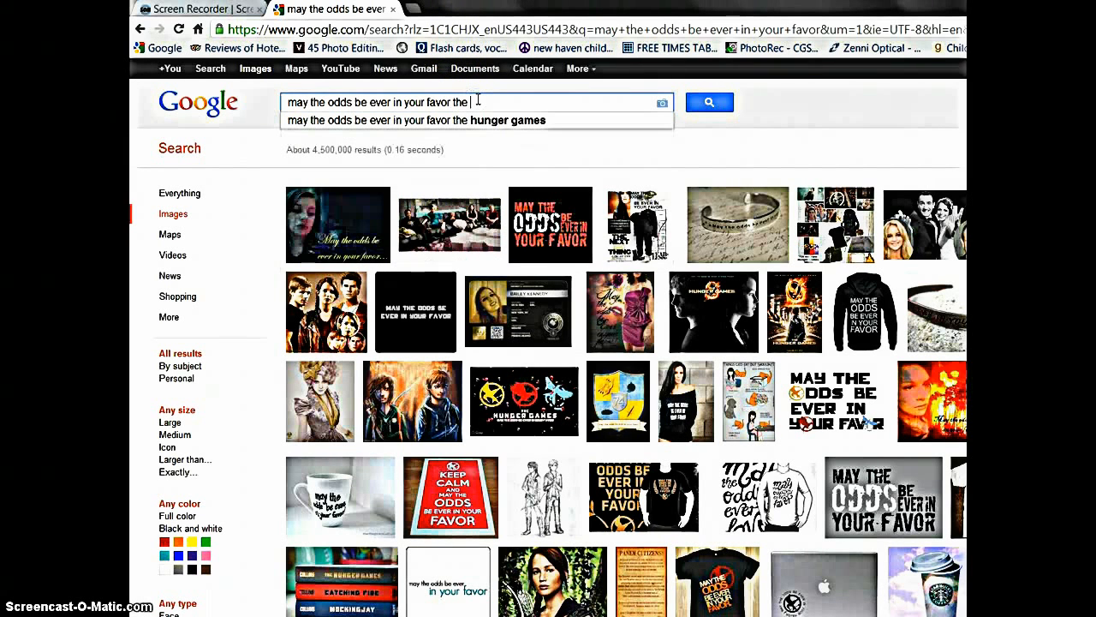
key(Down)
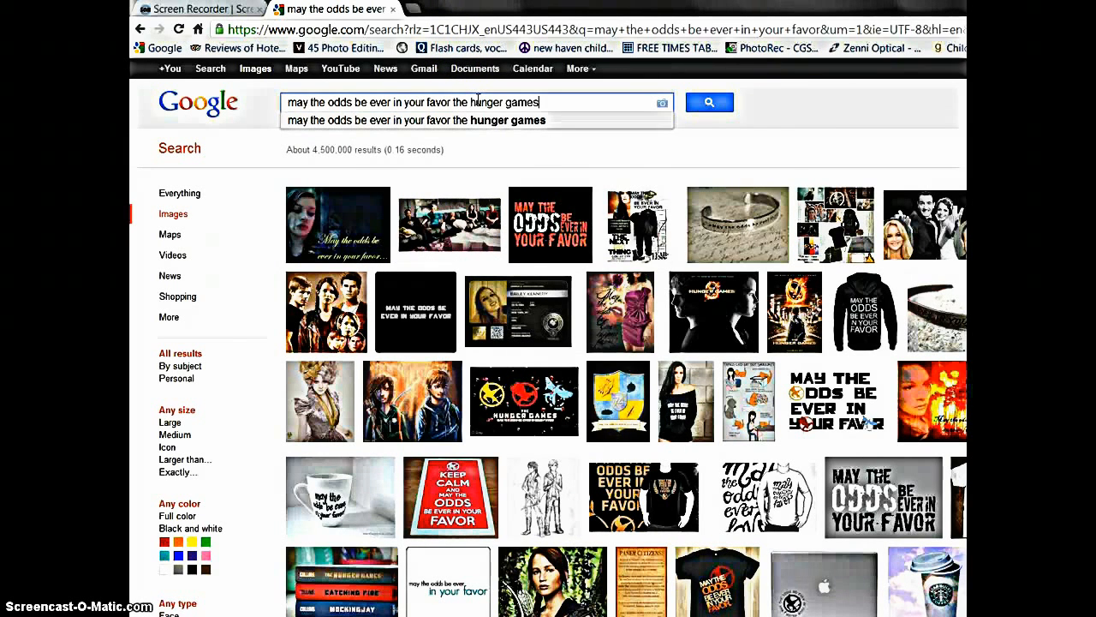
key(Return)
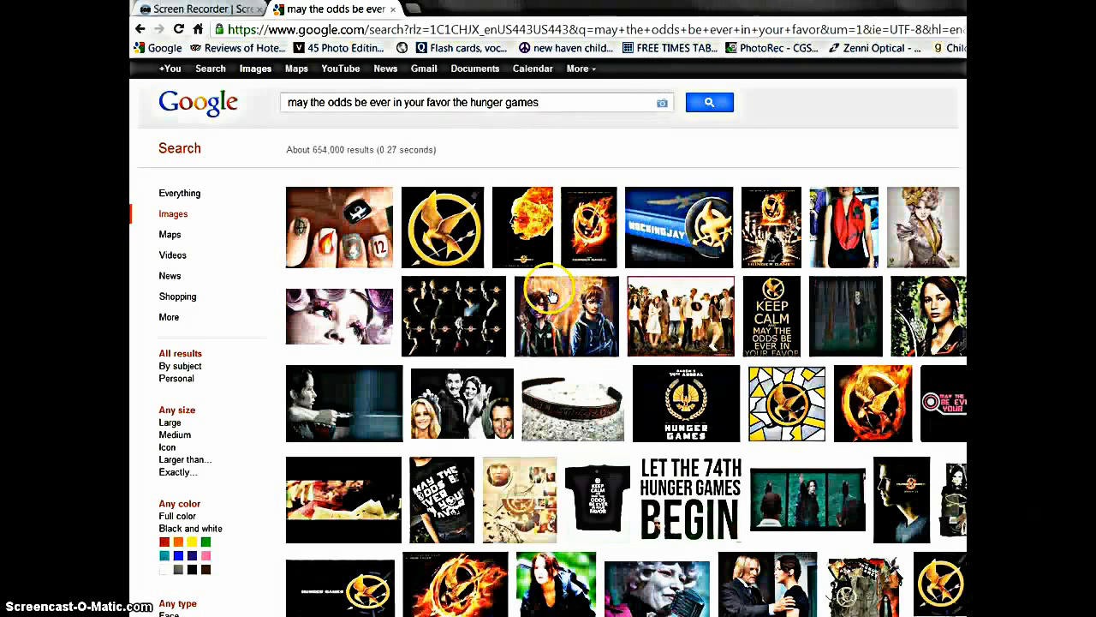
- Open the shirtscope.com result with the pink "May the odds be ever in your favor" text and copy its image
click(798, 268)
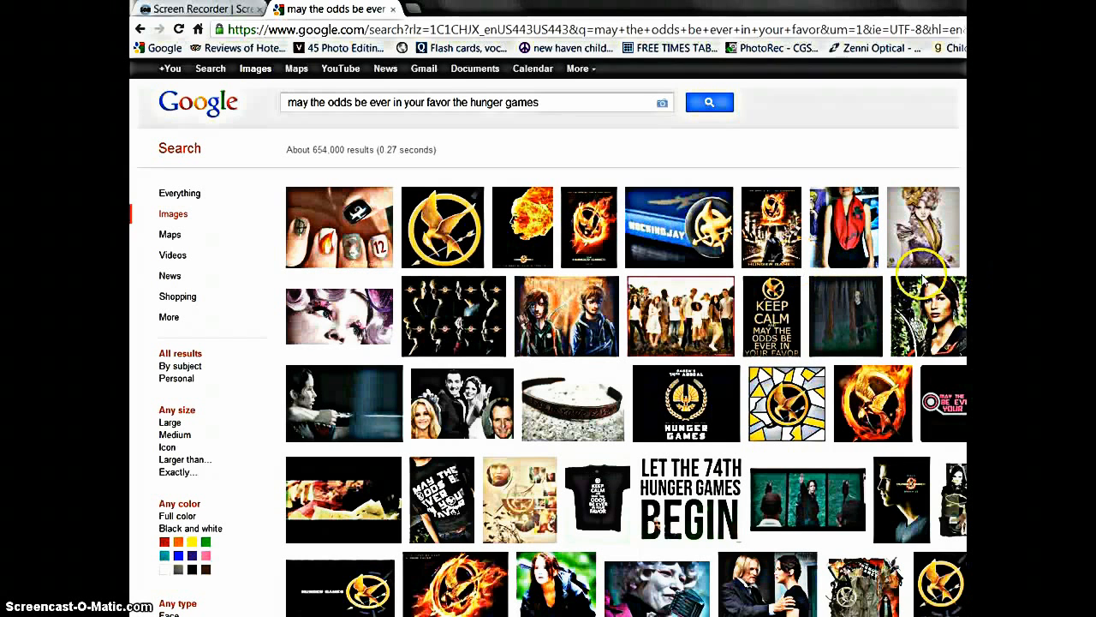
mouse_move(946, 417)
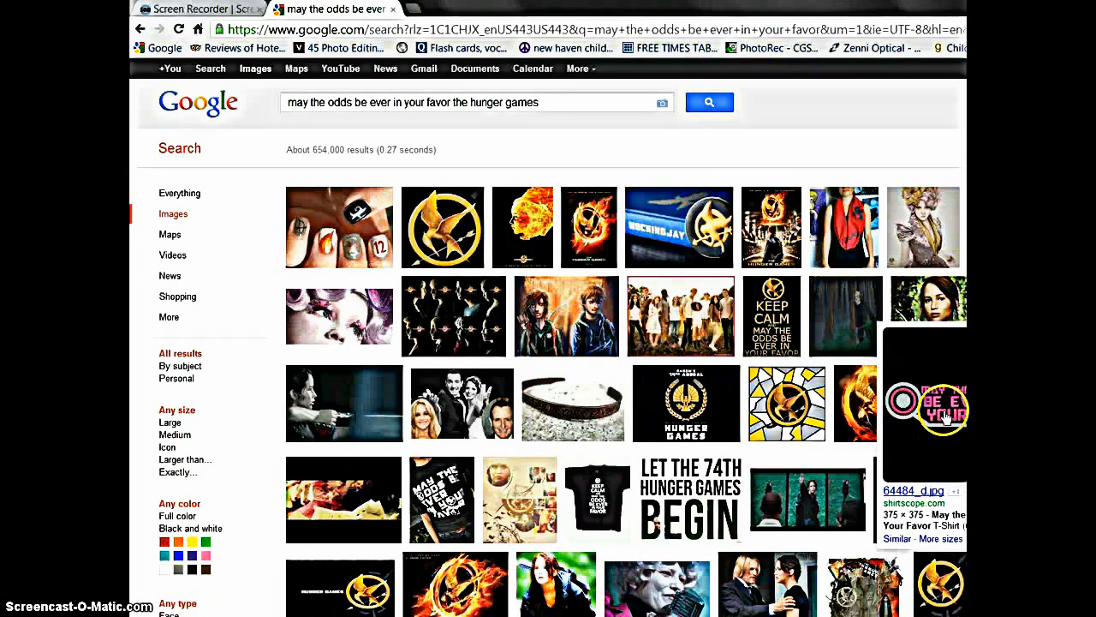
click(947, 415)
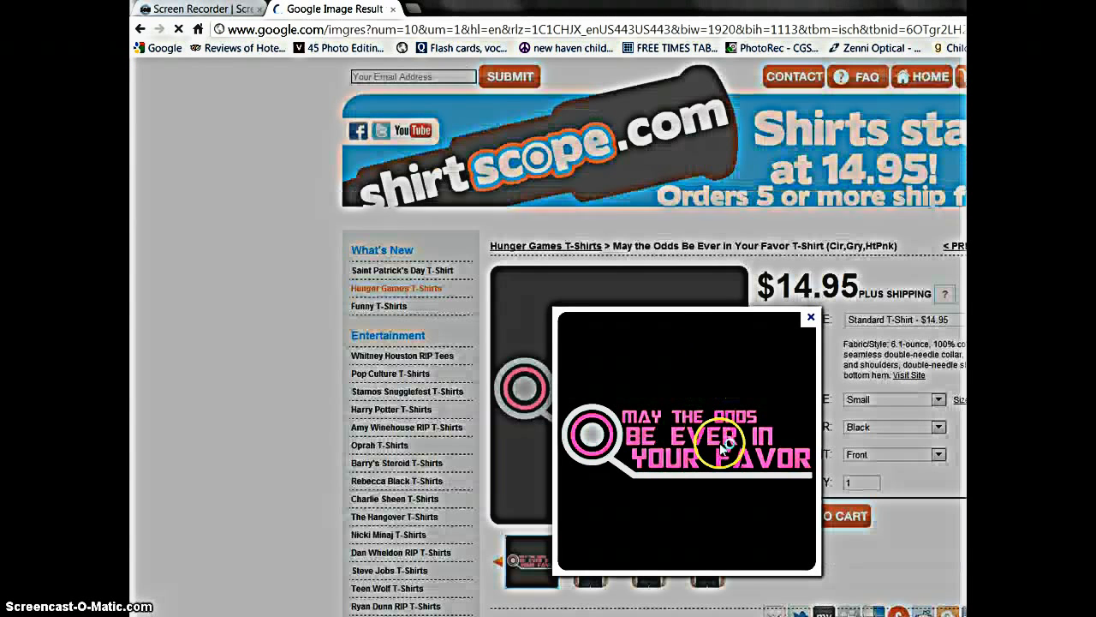
right_click(726, 443)
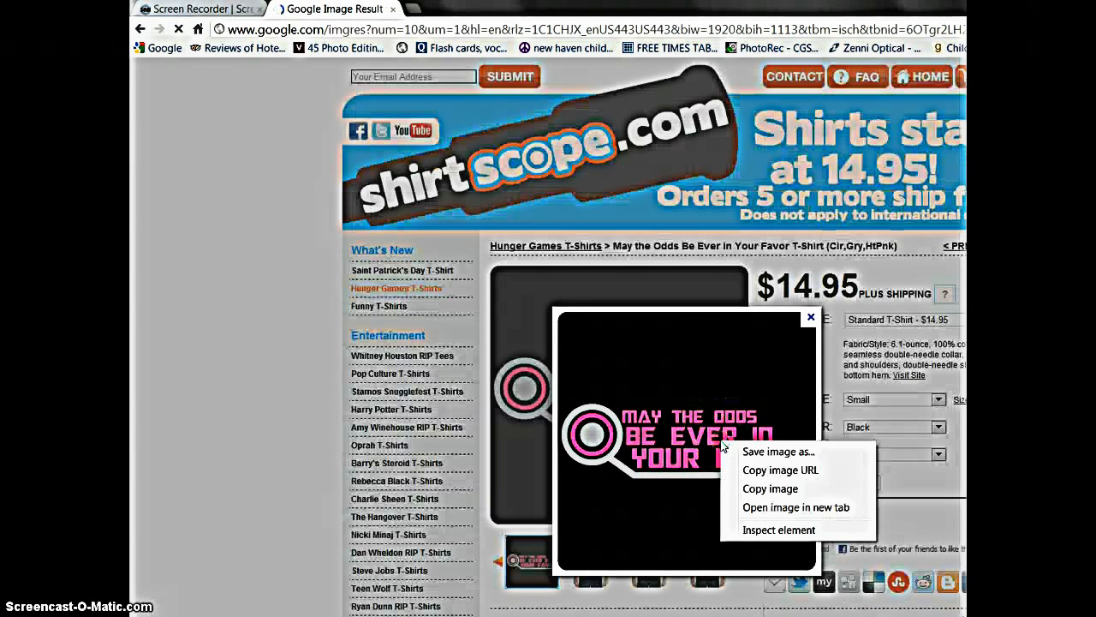
click(770, 488)
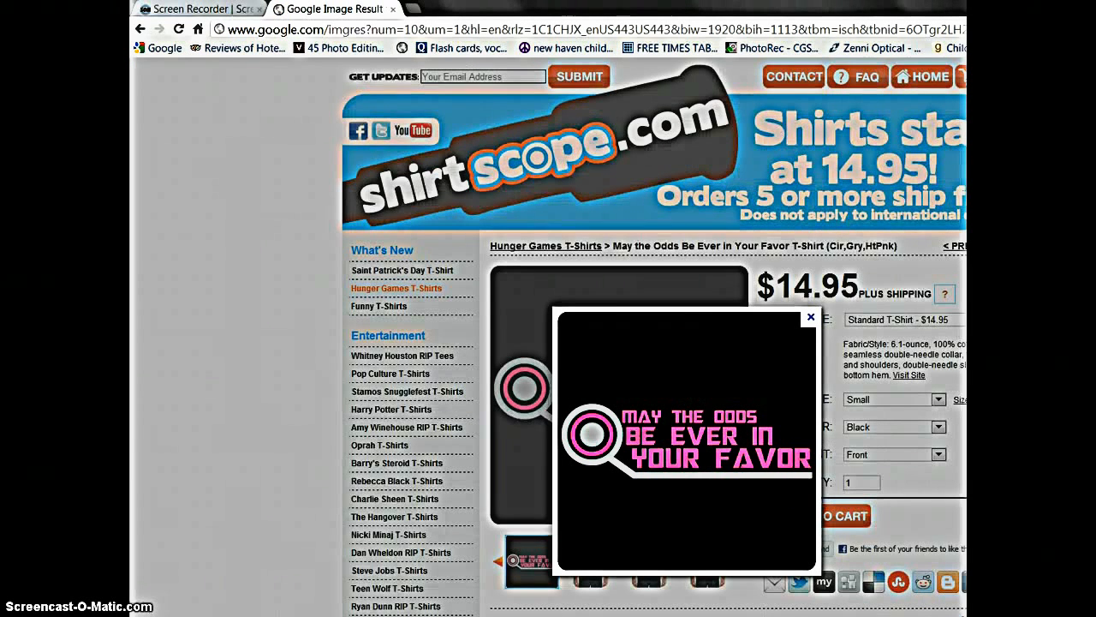
- Switch back to Paint, paste the quote image and place it below the Hunger Games title
key(alt+Tab)
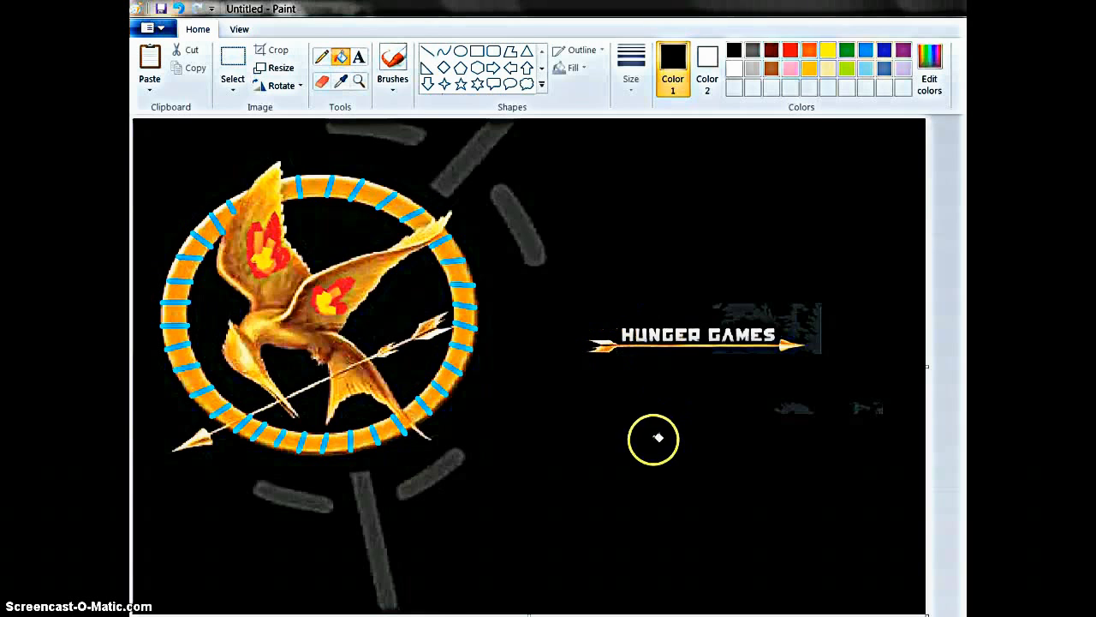
click(161, 67)
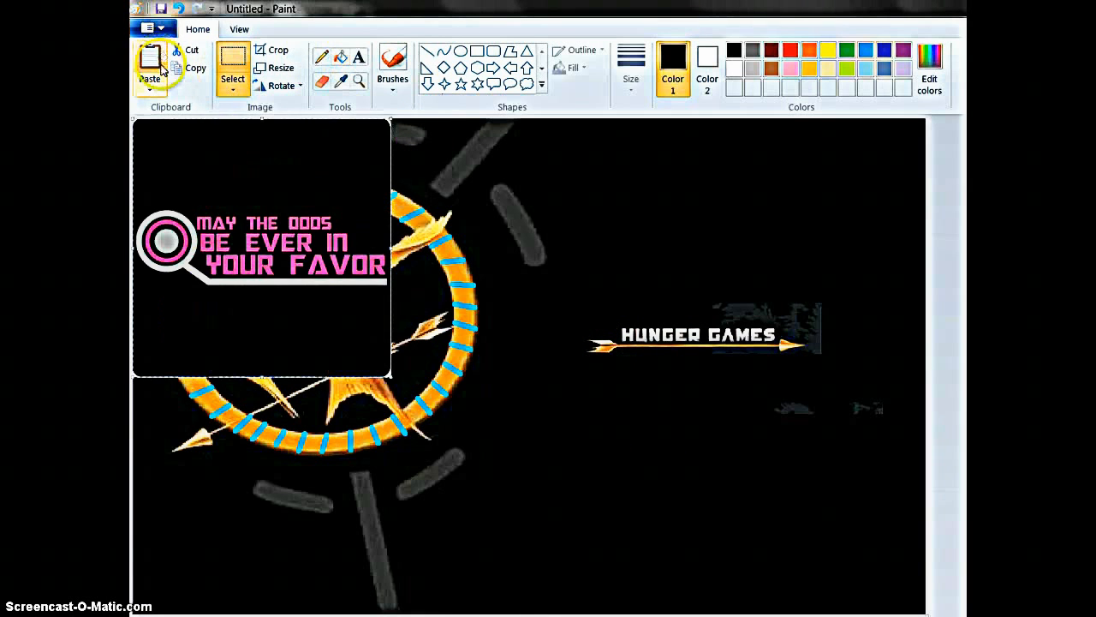
drag(337, 303, 766, 548)
key(Escape)
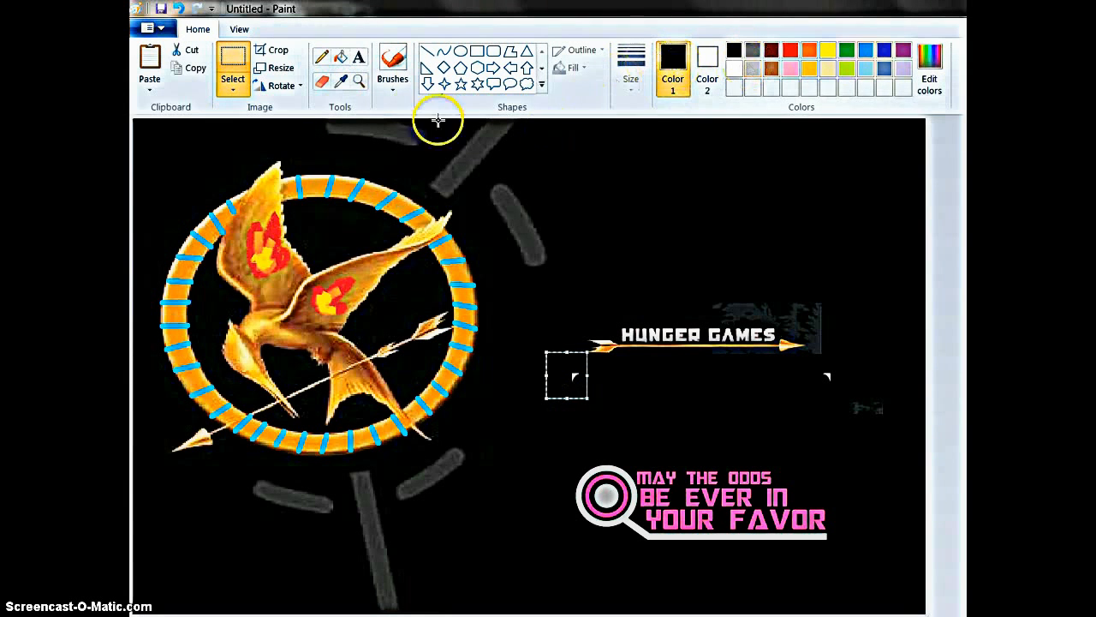
- Delete the areas around the pasted image's two white upper corner marks and fill both gaps with black
click(342, 59)
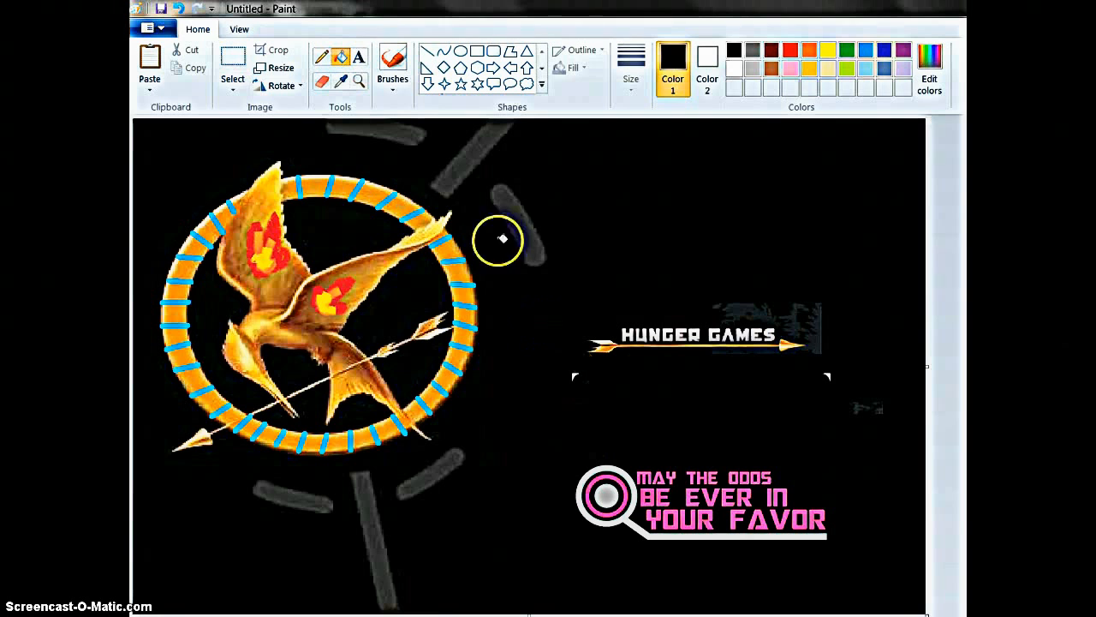
click(231, 65)
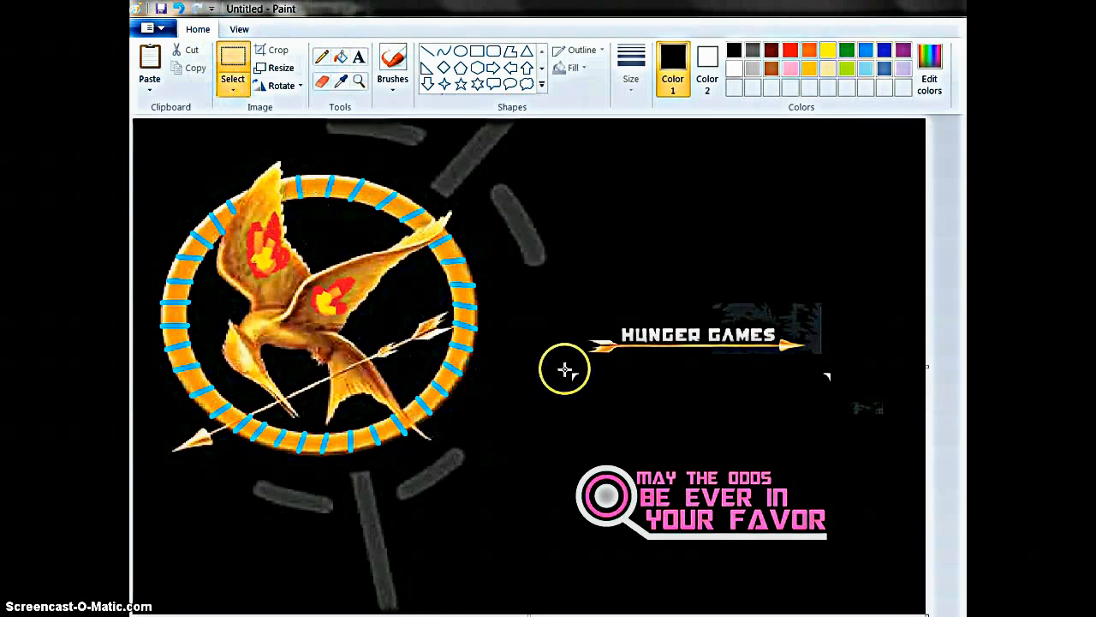
drag(582, 391, 583, 390)
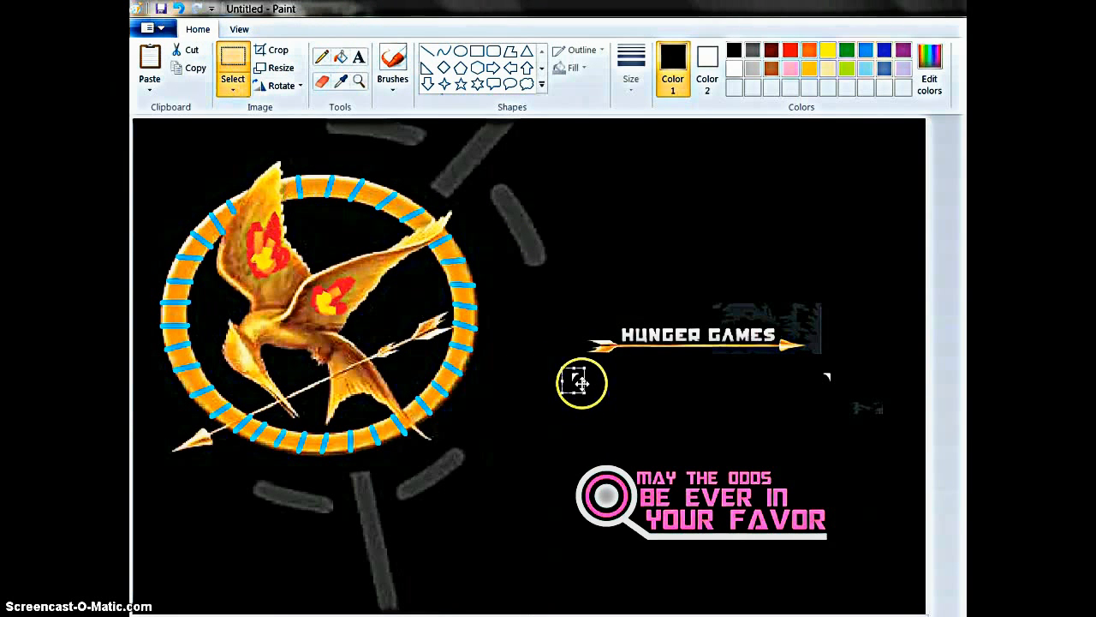
key(Delete)
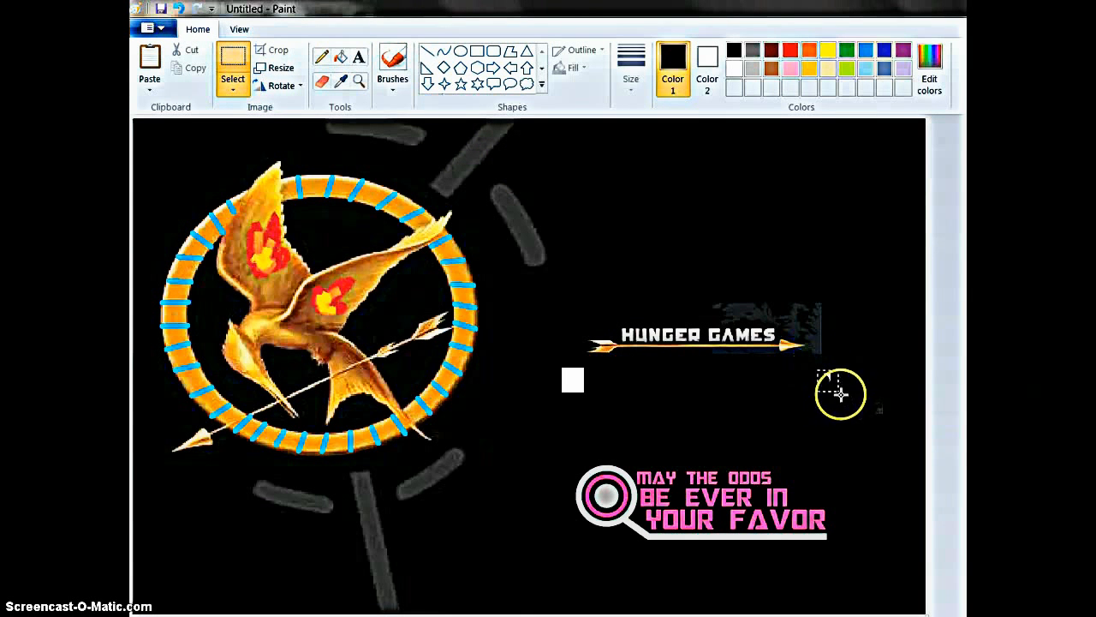
drag(840, 393, 898, 448)
key(Delete)
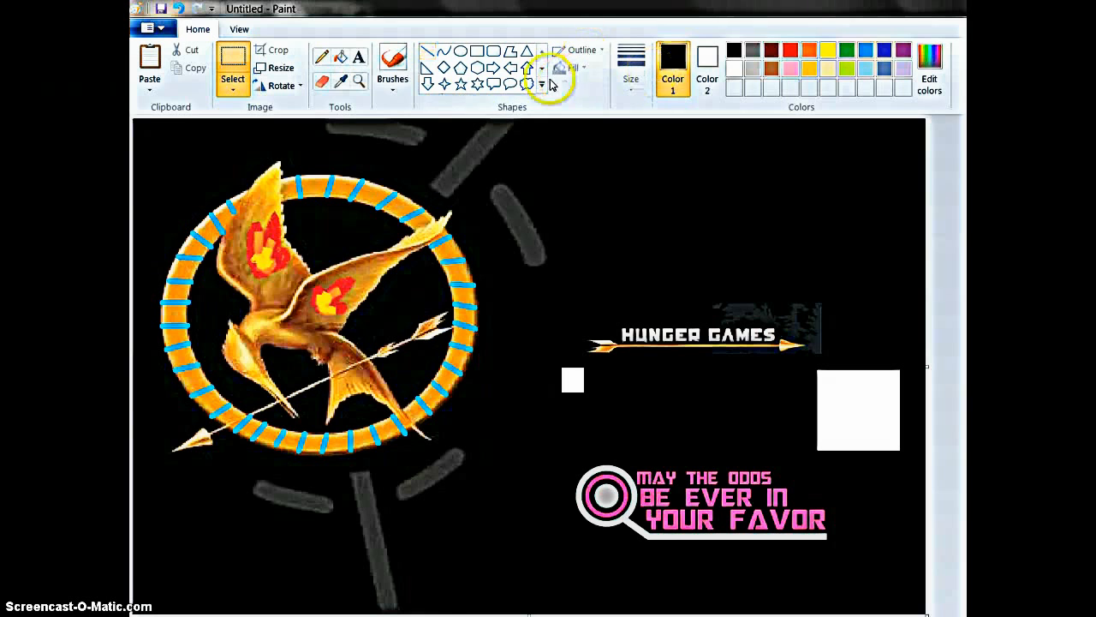
click(341, 57)
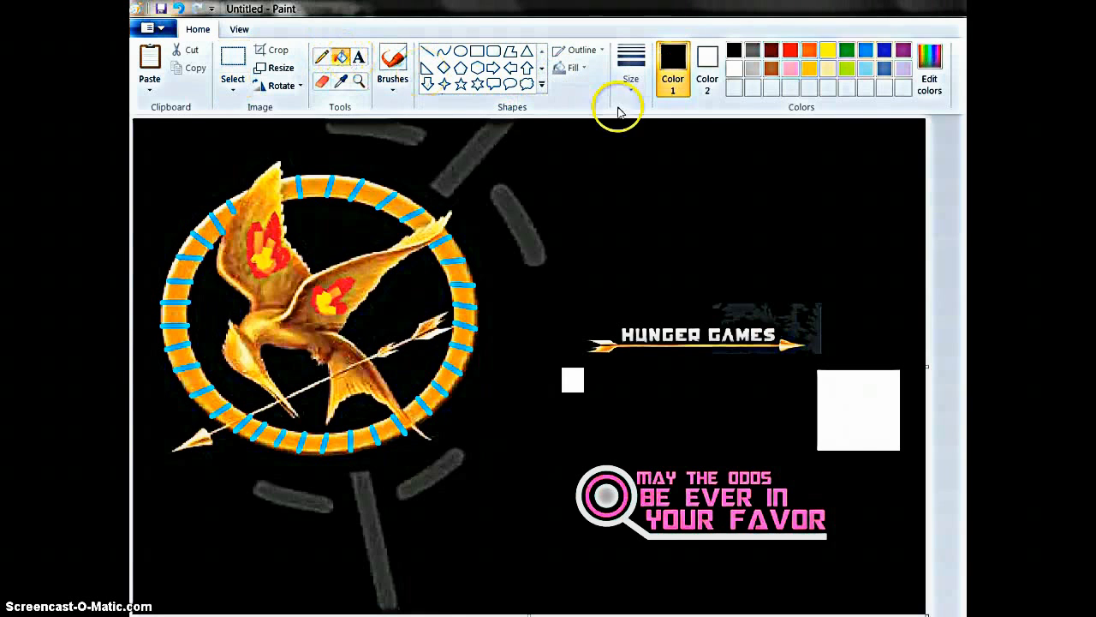
click(574, 378)
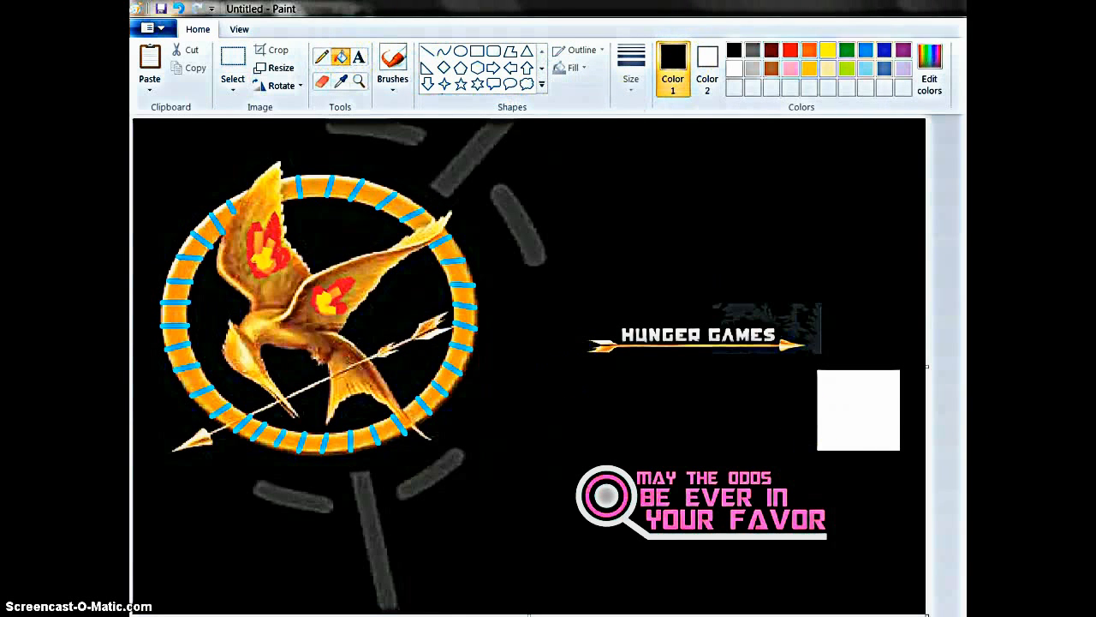
click(852, 387)
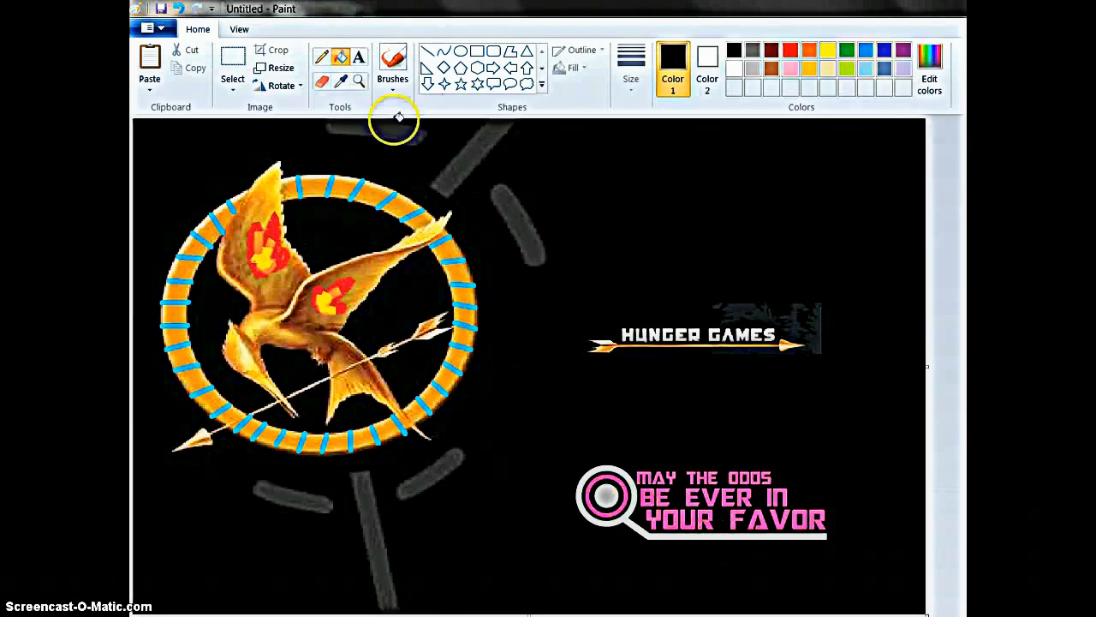
- Move the pink quote up to just beneath the Hunger Games title and fill the vacated area with black
click(231, 67)
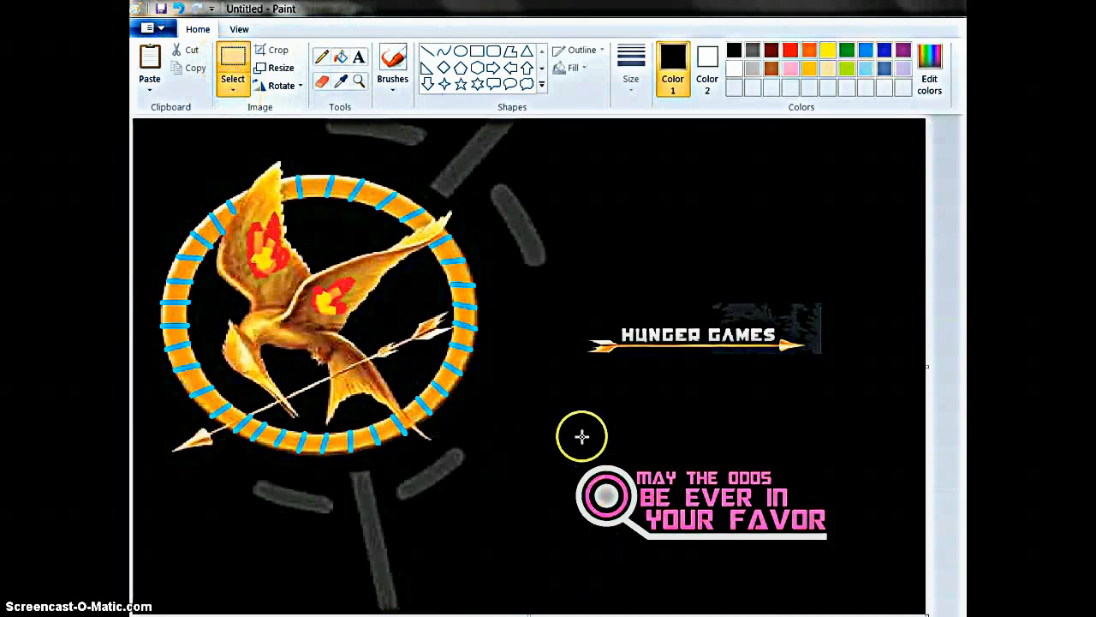
drag(582, 436, 598, 519)
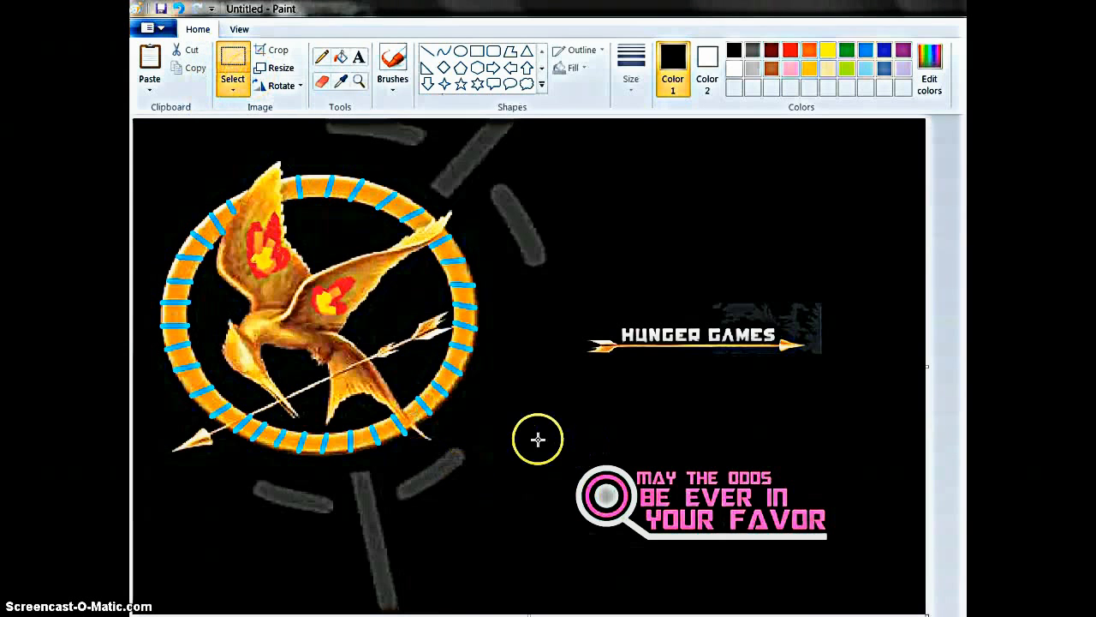
drag(538, 439, 867, 489)
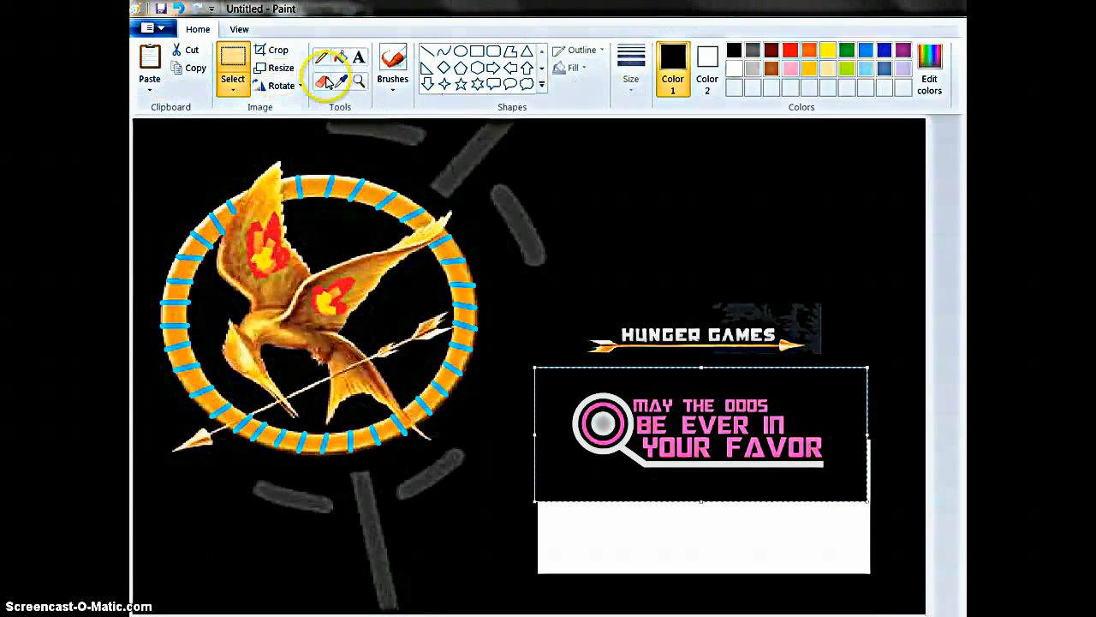
click(341, 55)
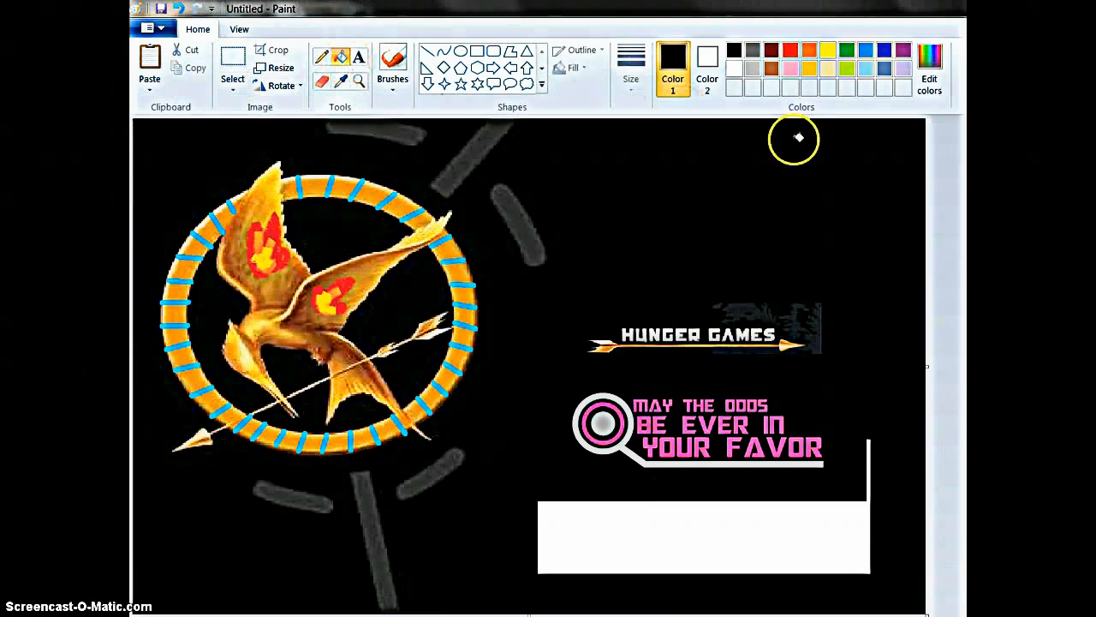
click(724, 532)
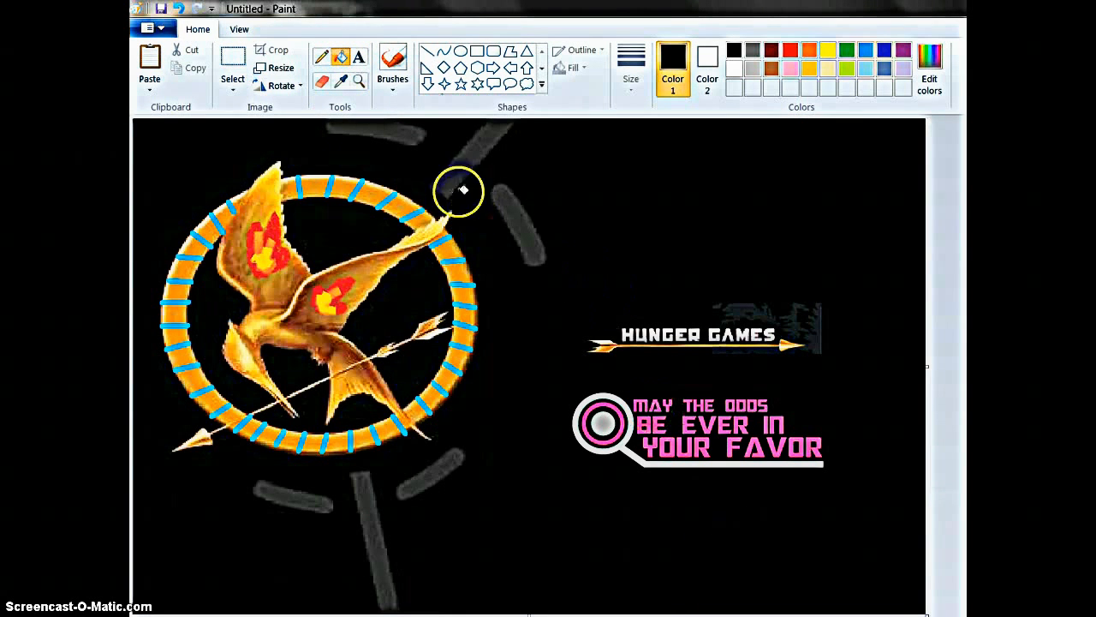
- Set the picture as a Fill desktop background, saving it as "hunger games art.png" in Pictures and replacing the existing file
click(148, 27)
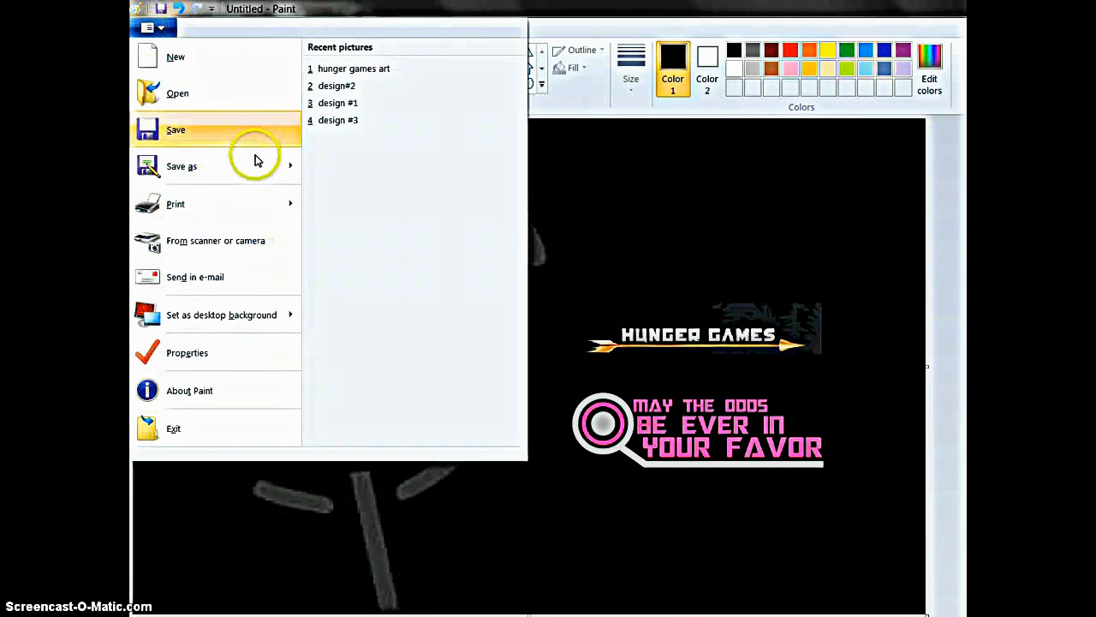
mouse_move(259, 163)
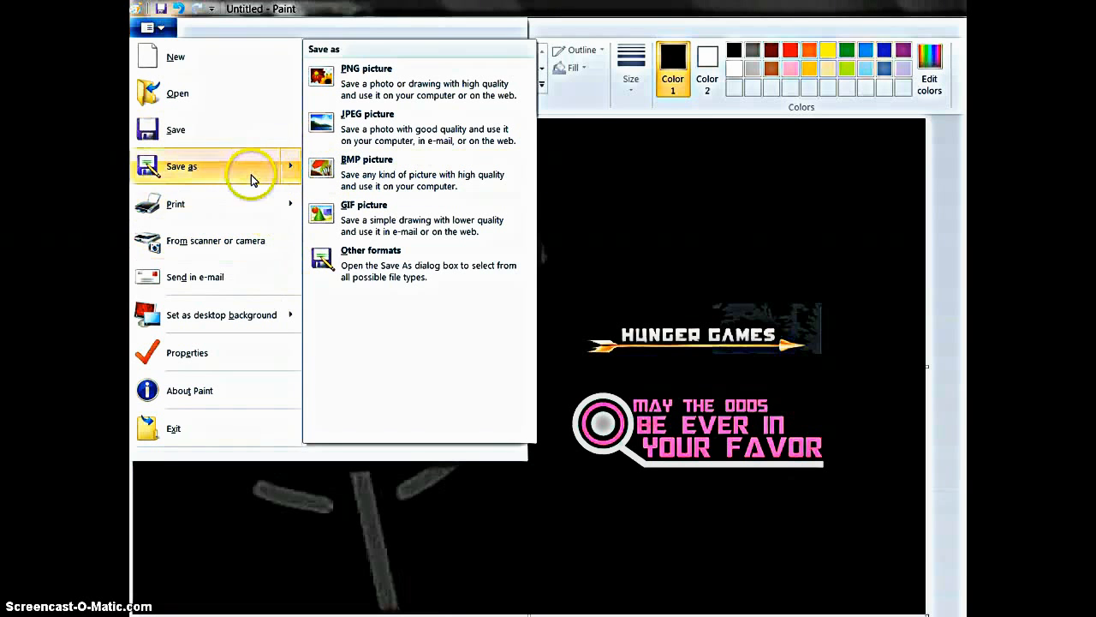
mouse_move(265, 314)
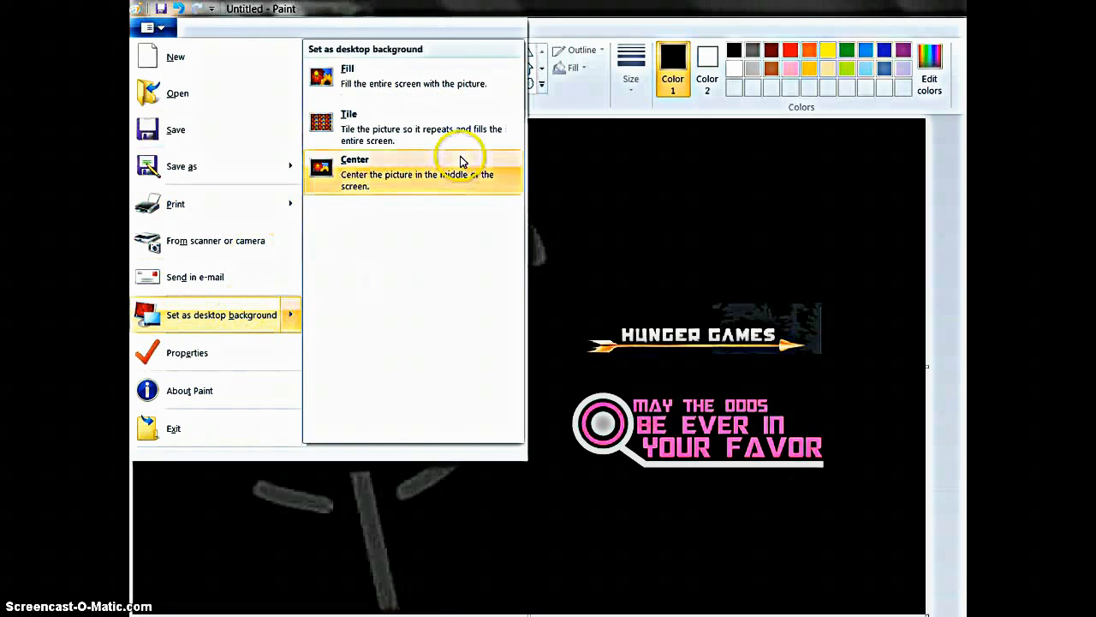
click(446, 92)
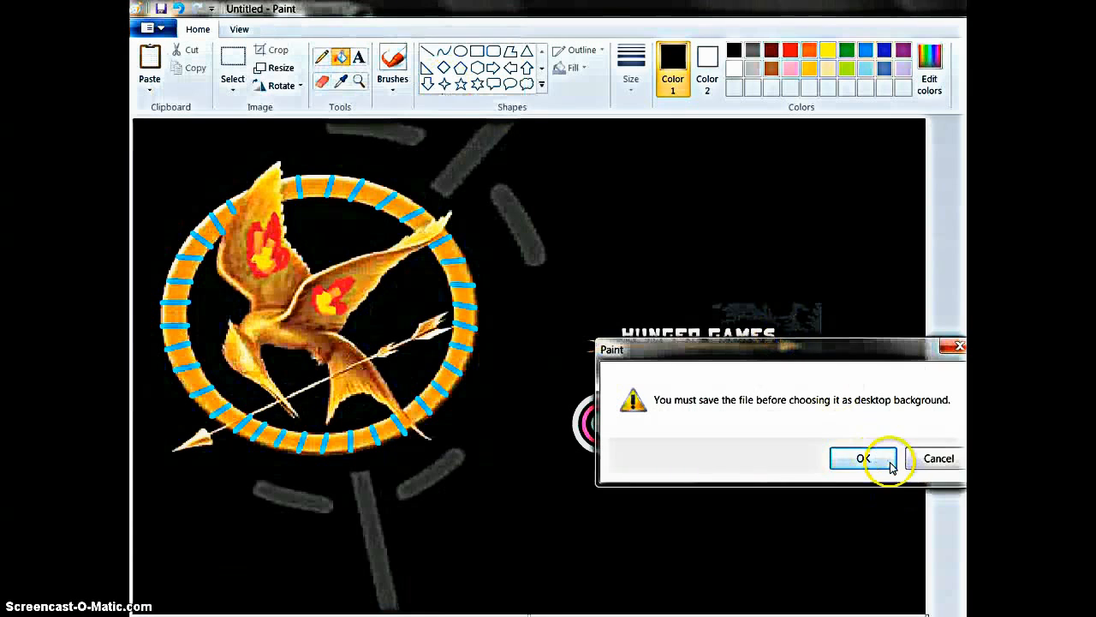
click(864, 459)
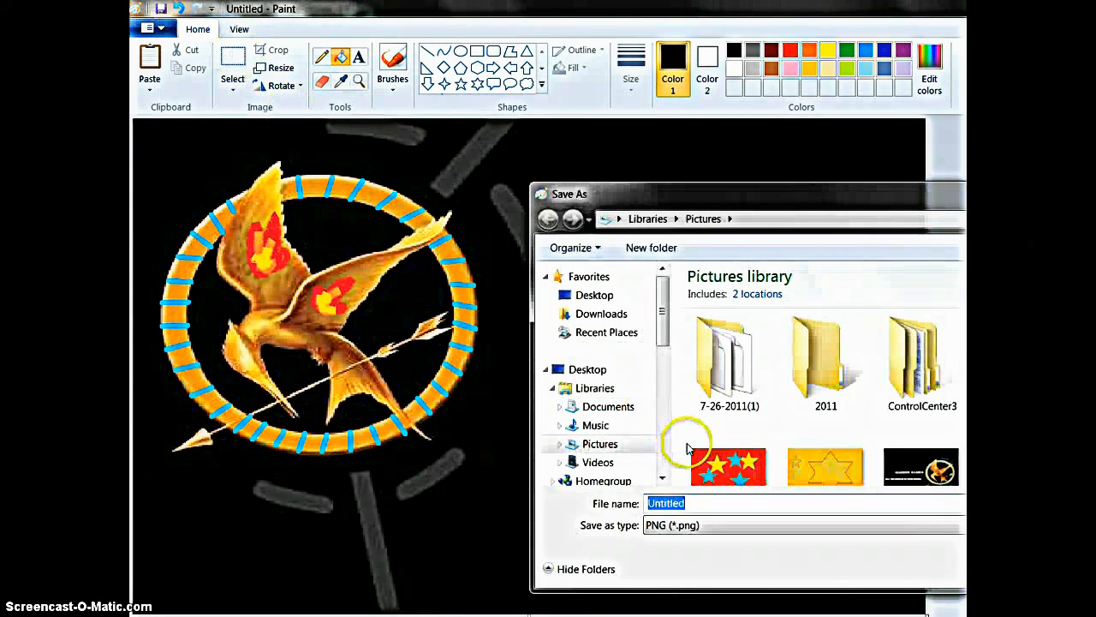
text(hunger)
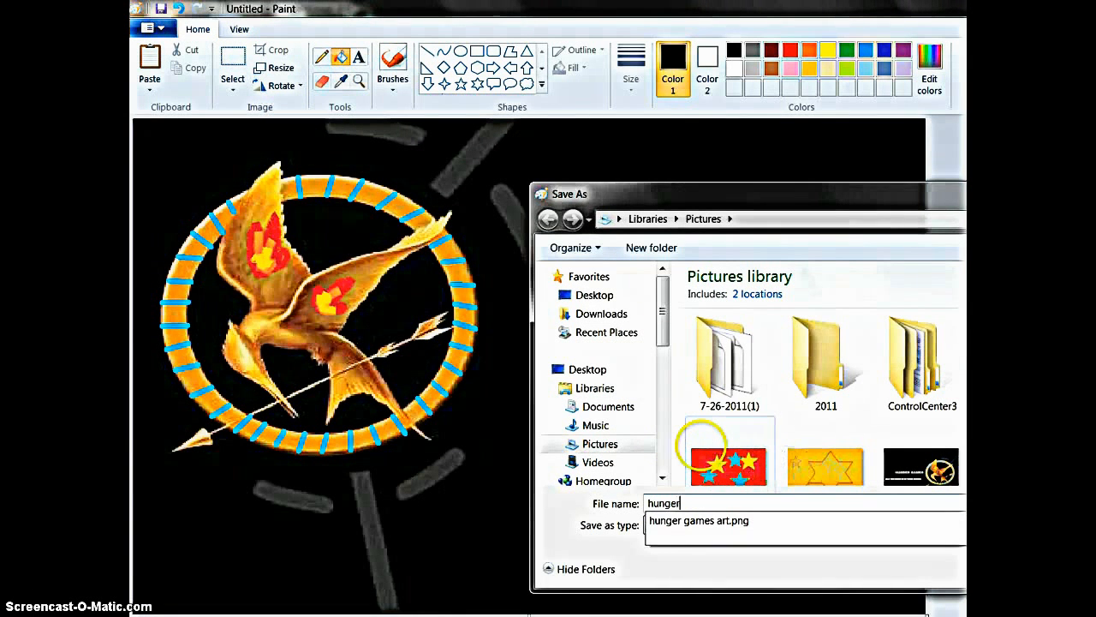
key(Down)
key(Return)
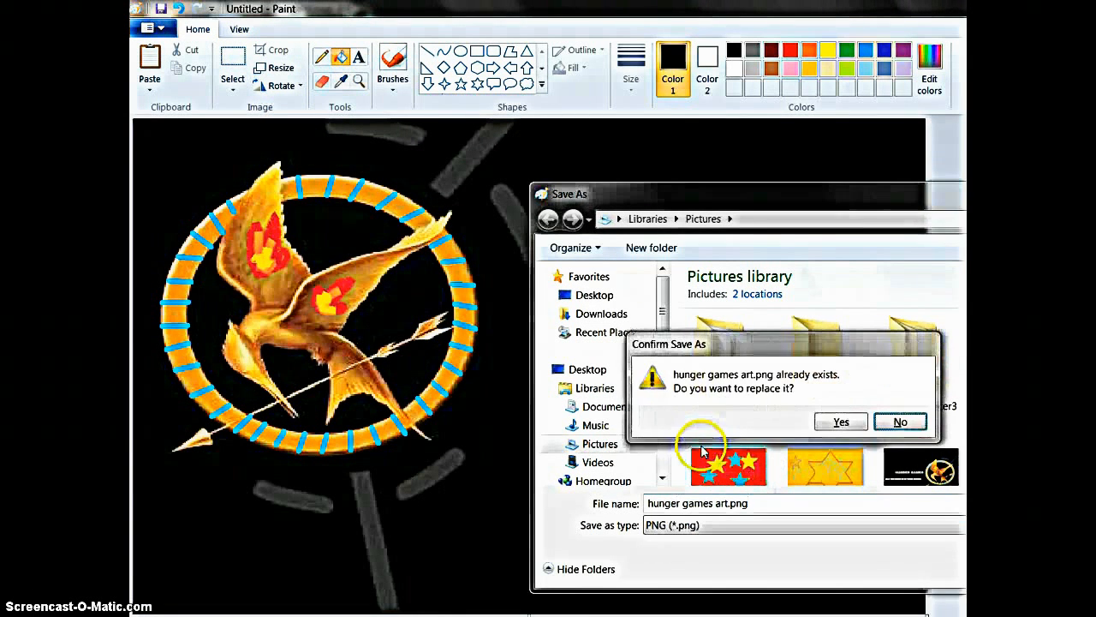
click(835, 423)
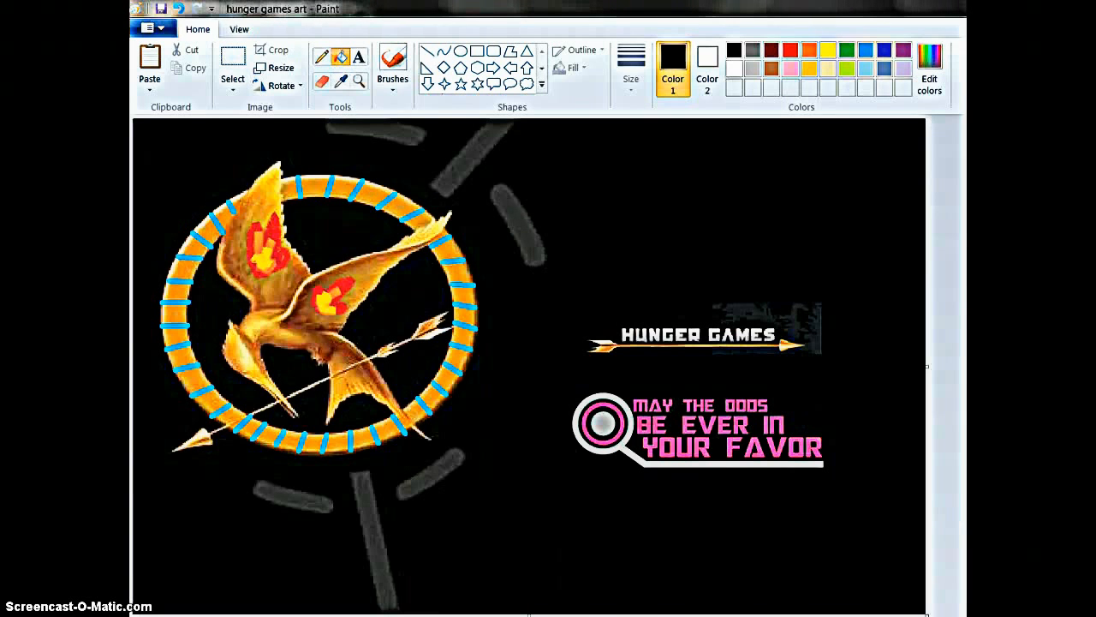